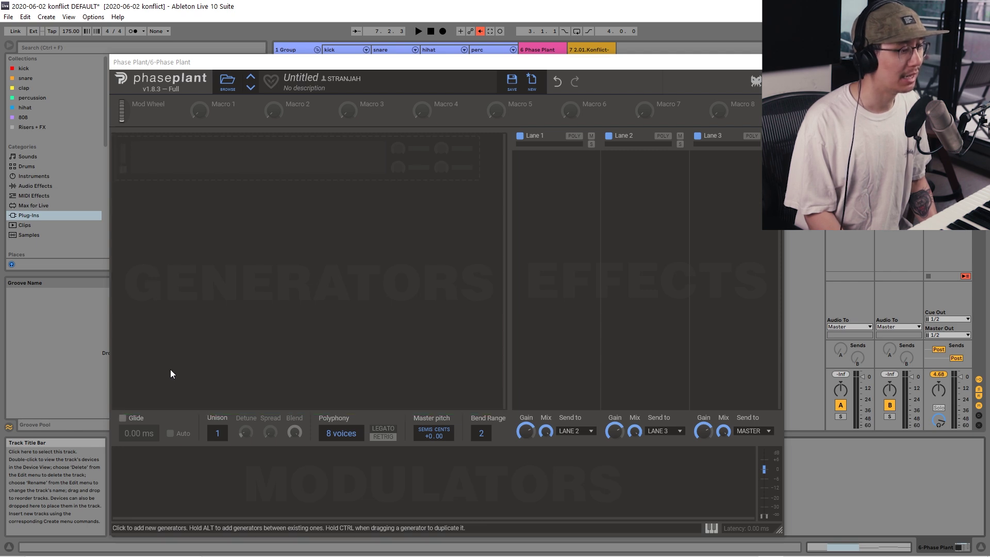
- Bring up the add-module menu listing Generators, Effects and Utilities from the empty slot
{"action": "left_click", "coordinate": [122, 155]}
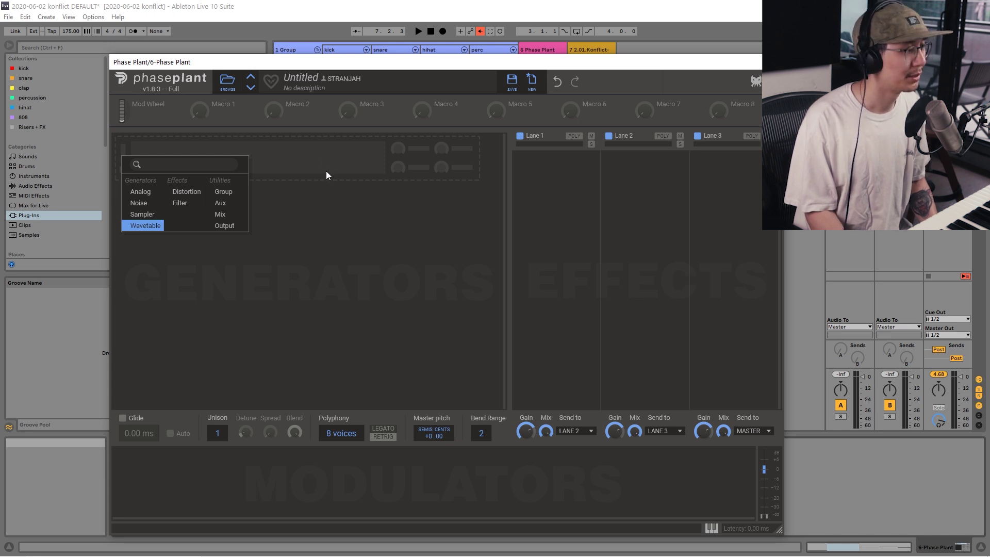
- Add an Analog generator and audition its square, triangle, sine and saw waveforms
{"action": "left_click", "coordinate": [327, 187]}
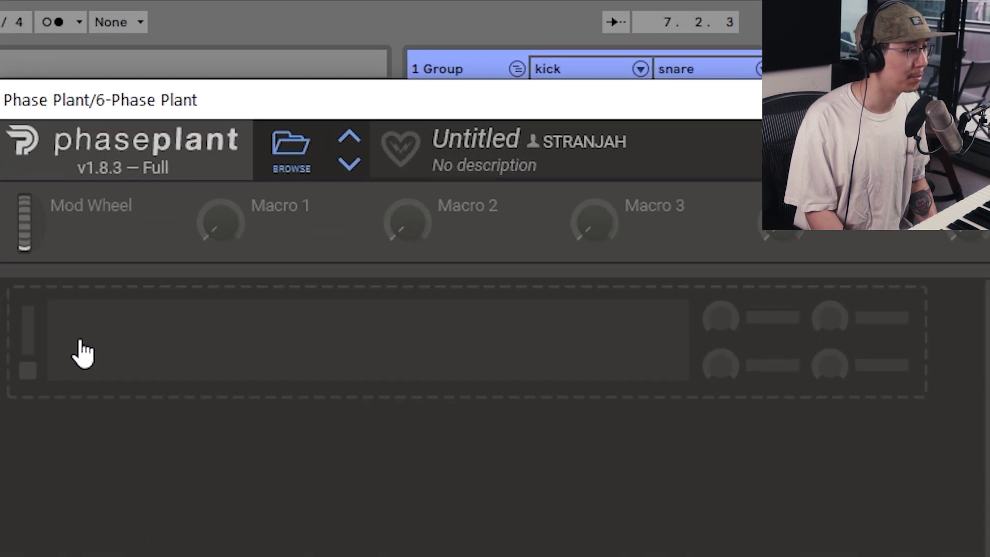
{"action": "left_click", "coordinate": [80, 342]}
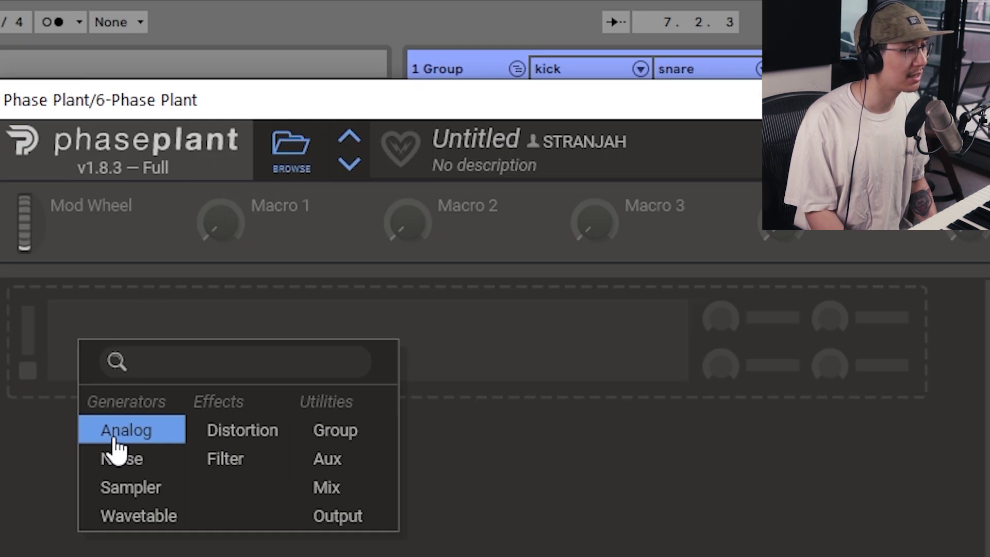
{"action": "left_click", "coordinate": [118, 310]}
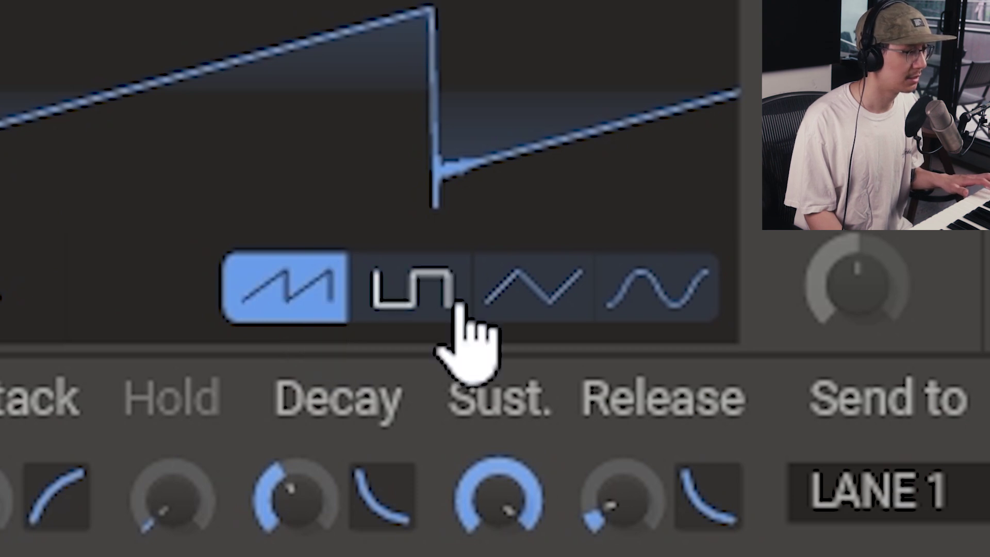
{"action": "left_click", "coordinate": [397, 302]}
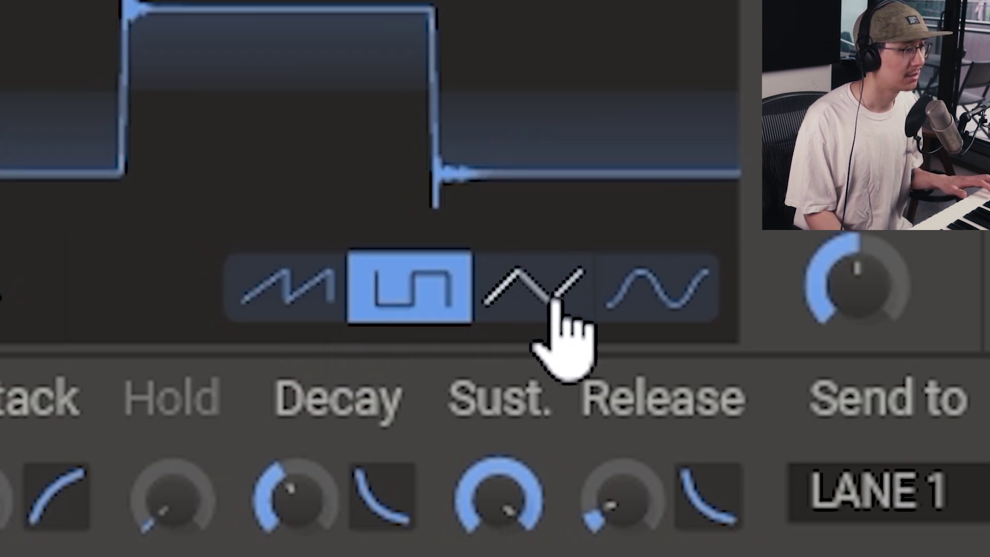
{"action": "left_click", "coordinate": [556, 305]}
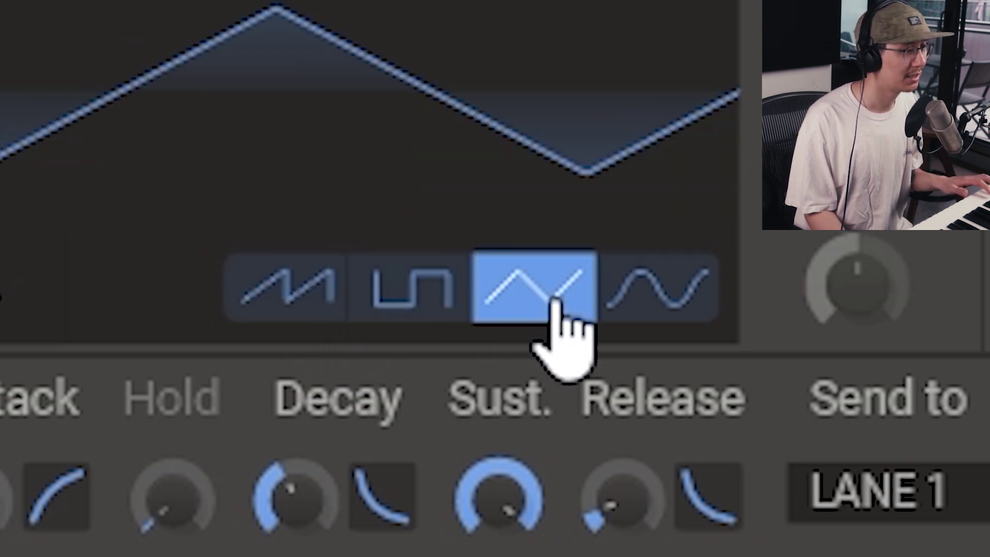
{"action": "left_click", "coordinate": [666, 305]}
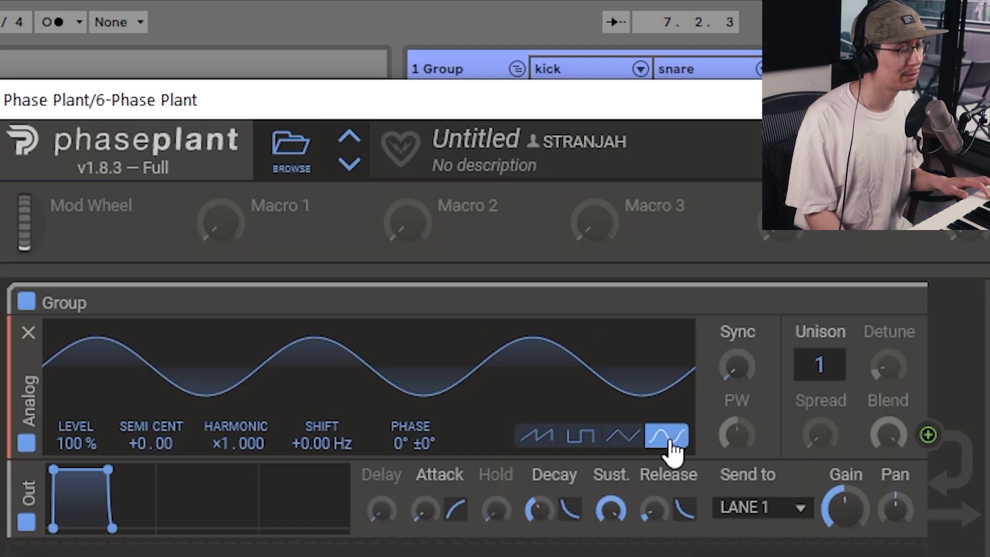
{"action": "left_click", "coordinate": [544, 449]}
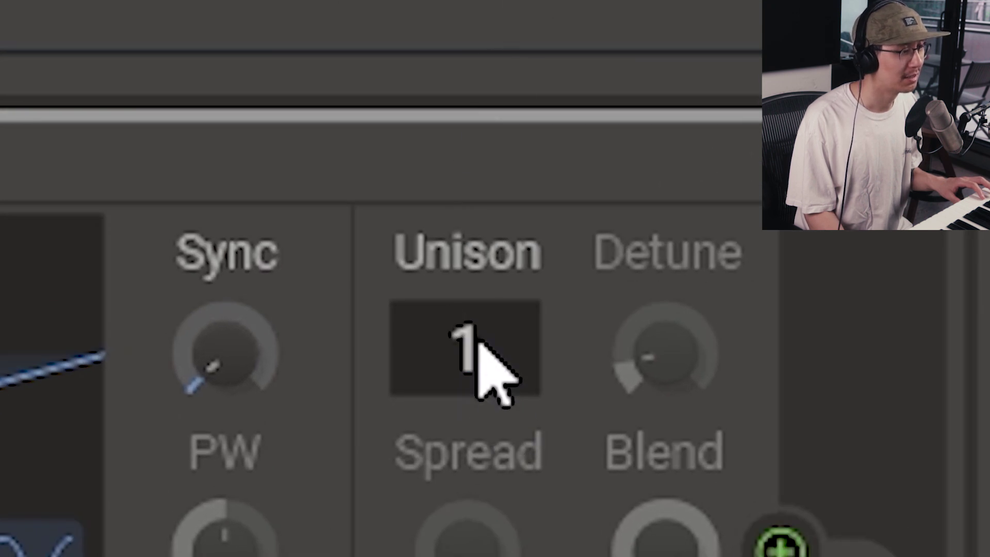
- Give the saw oscillator 4 unison voices with detune raised to about 74 cents
{"action": "mouse_move", "coordinate": [477, 341]}
{"action": "left_mouse_down"}
{"action": "mouse_move", "coordinate": [476, 314]}
{"action": "mouse_move", "coordinate": [475, 334]}
{"action": "left_mouse_up"}
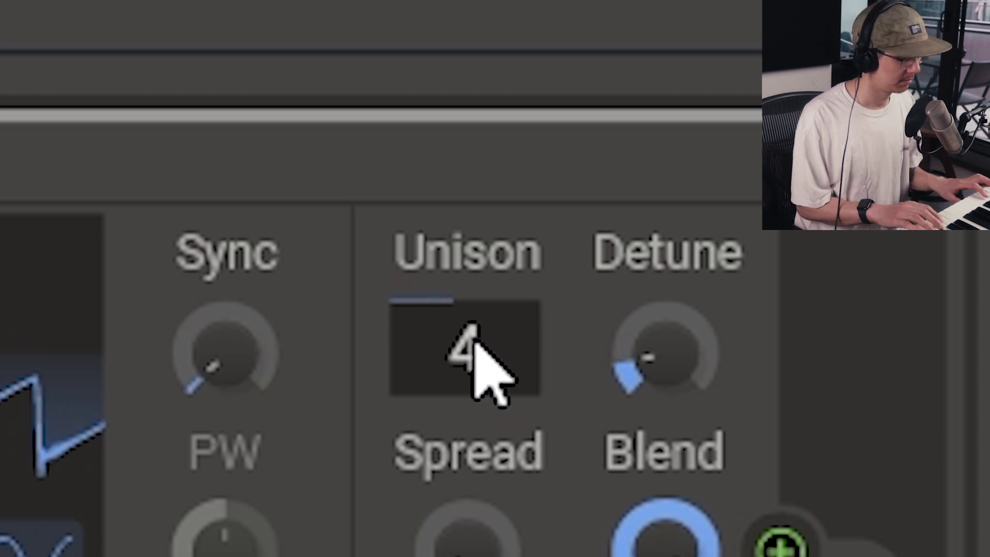
{"action": "left_click", "coordinate": [667, 356]}
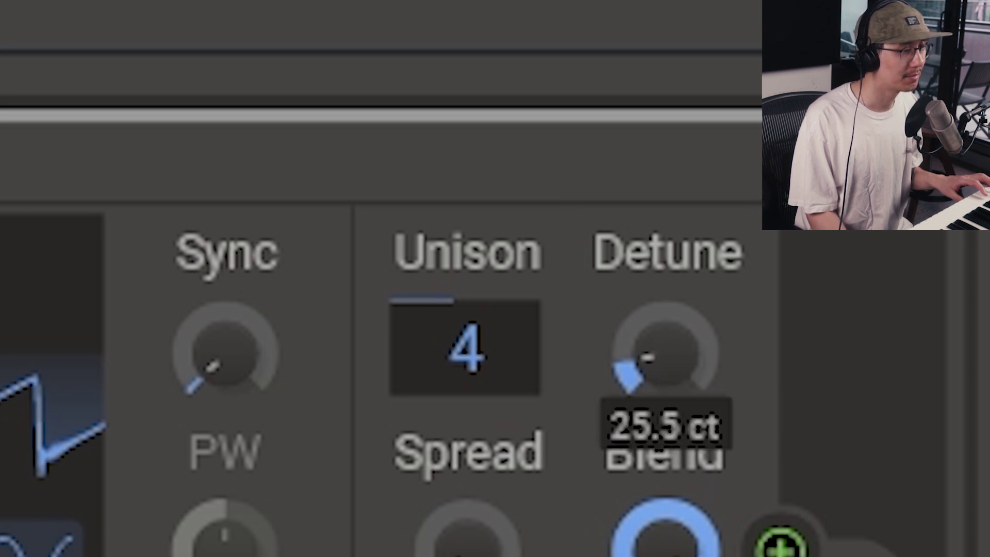
{"action": "left_click_drag", "start_coordinate": [666, 355], "coordinate": [667, 305]}
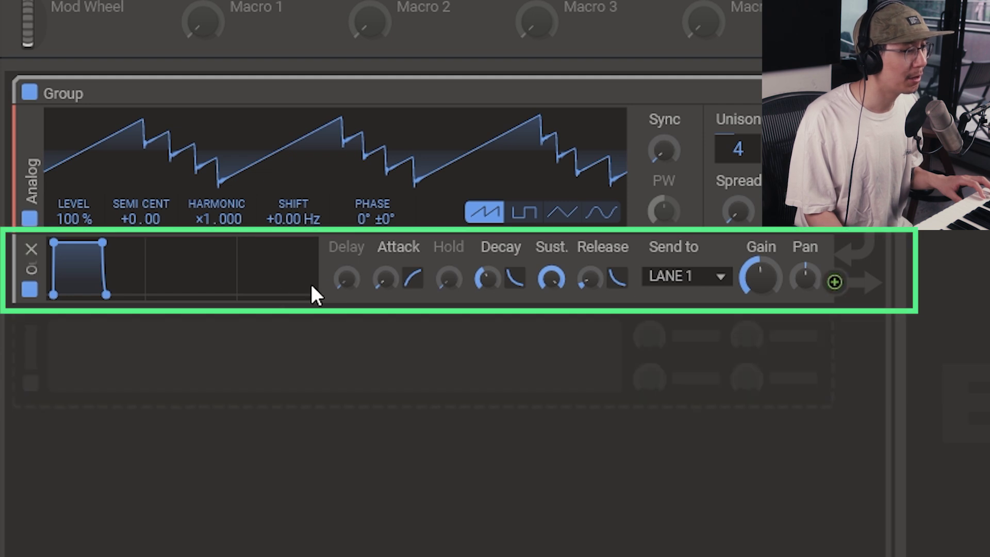
- Keep the first output on Lane 1 and add a second Out module sent to Lane 2
{"action": "left_click", "coordinate": [697, 276]}
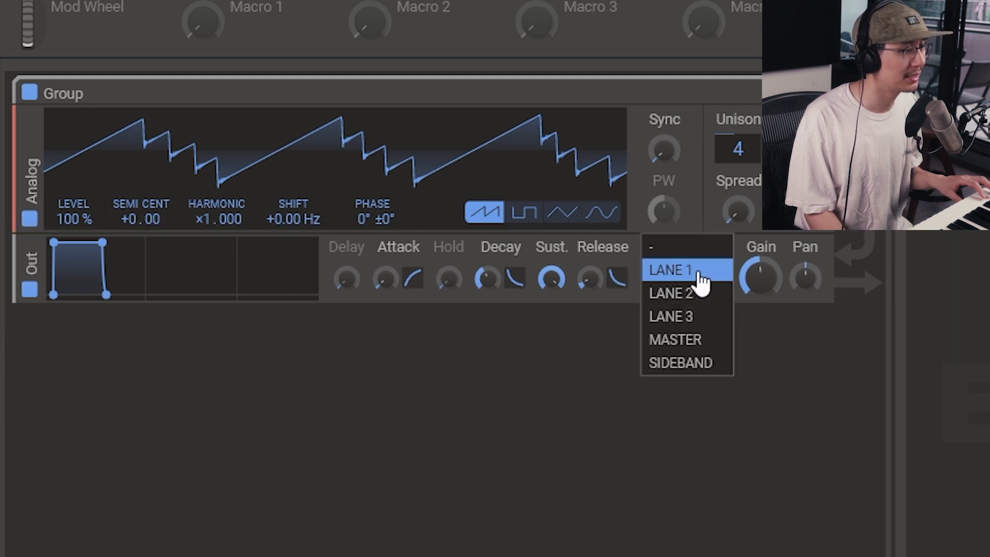
{"action": "left_click", "coordinate": [698, 268]}
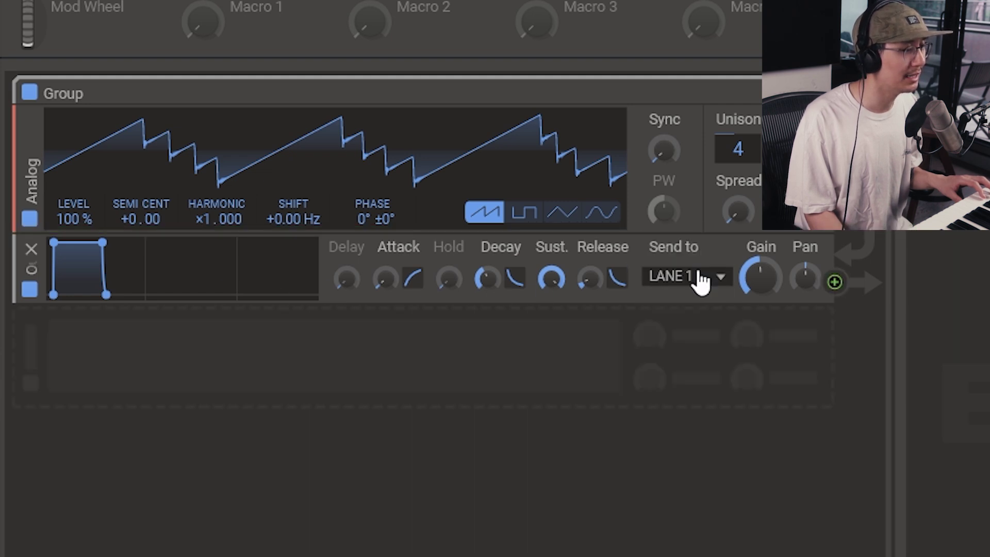
{"action": "left_click", "coordinate": [33, 389]}
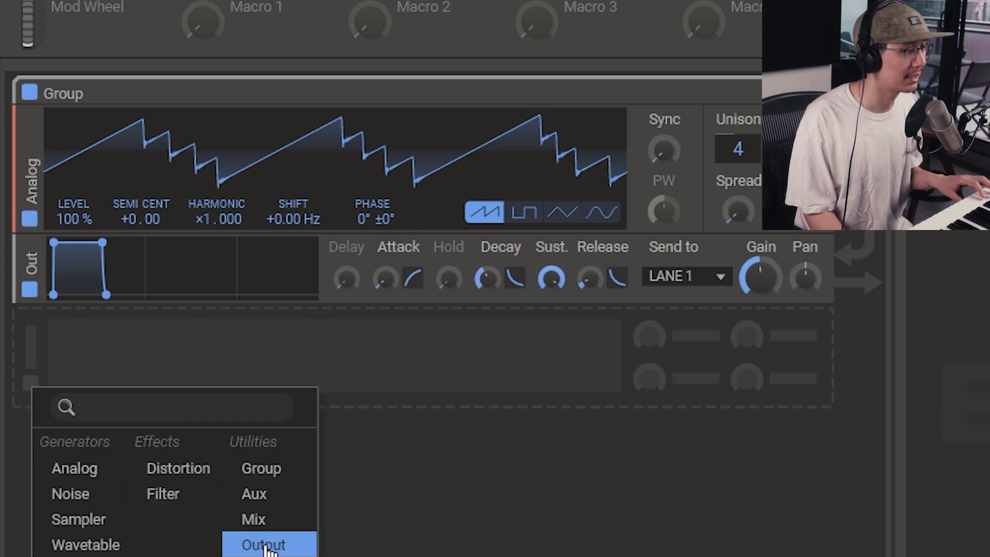
{"action": "left_click", "coordinate": [265, 544]}
{"action": "left_click", "coordinate": [700, 351]}
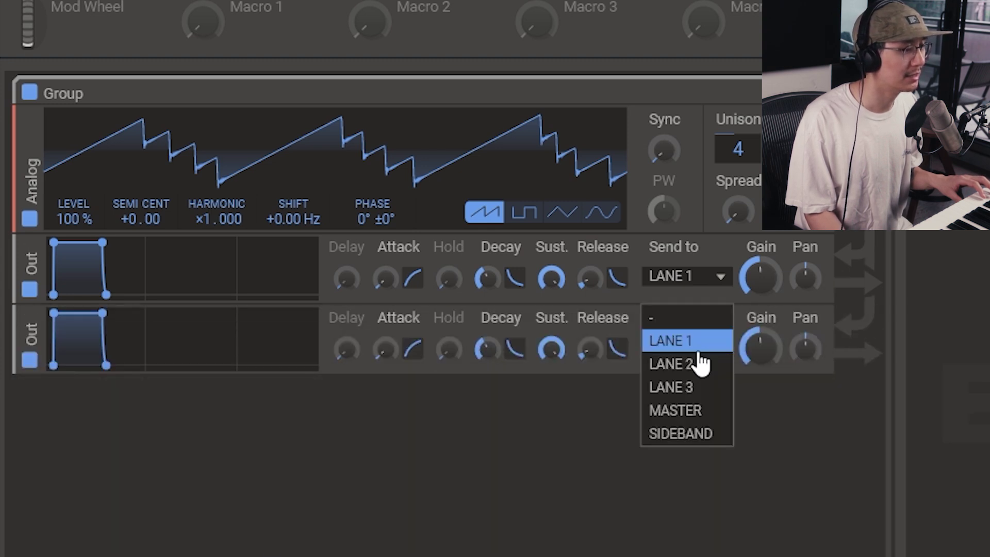
{"action": "left_click", "coordinate": [696, 364]}
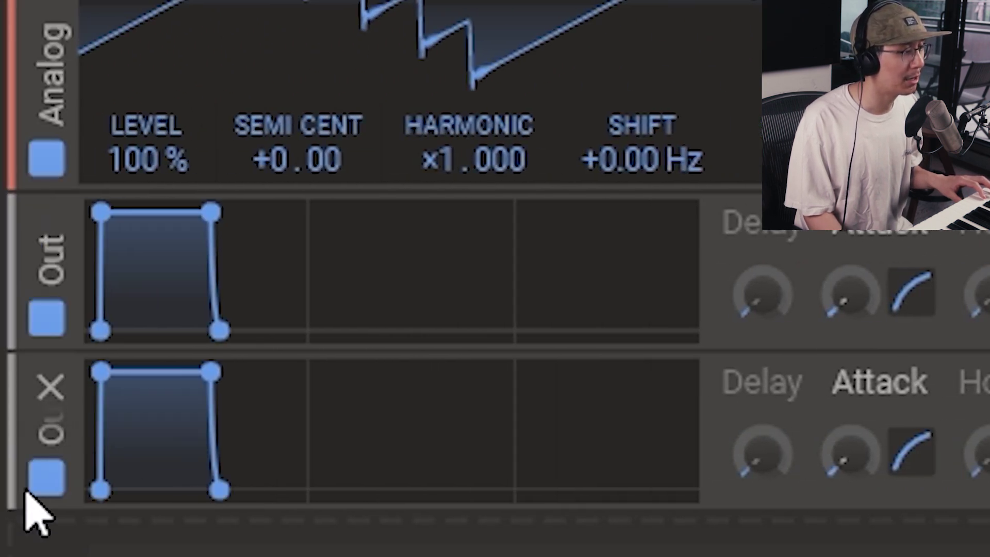
- Disable the Lane 2 output, add Lane 1 Distortion at +14.7 dB drive, and set the filter slope to ×3
{"action": "left_click", "coordinate": [41, 482]}
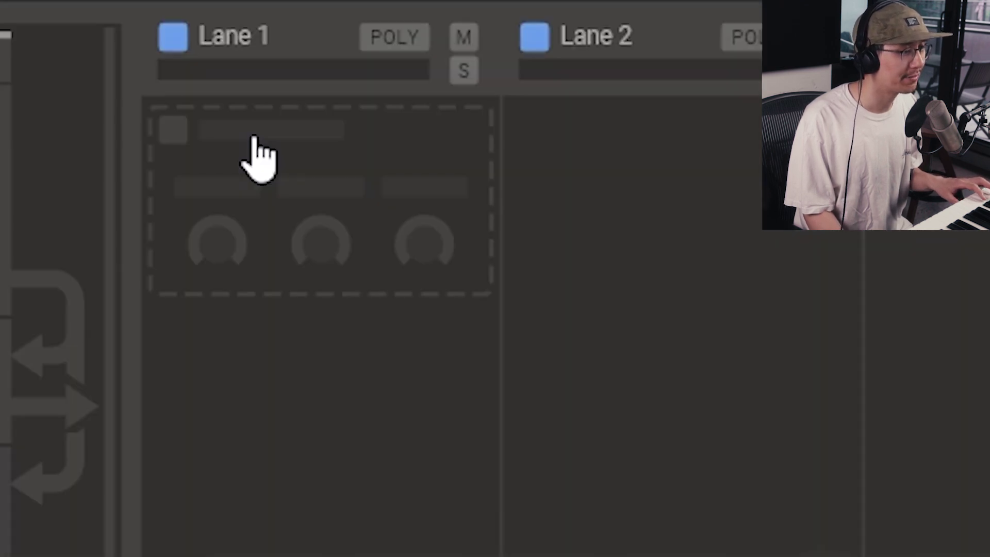
{"action": "left_click", "coordinate": [253, 138]}
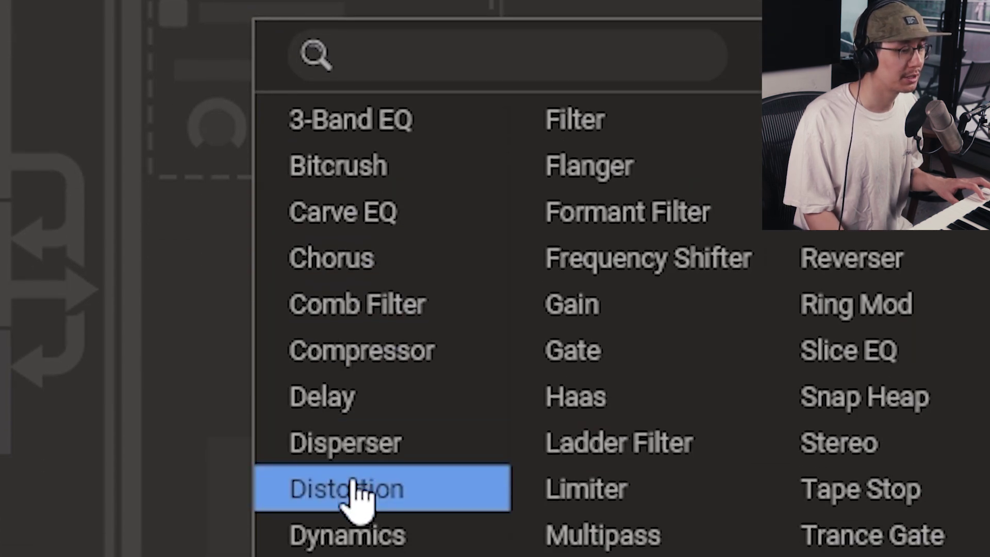
{"action": "left_click", "coordinate": [355, 492]}
{"action": "left_click_drag", "start_coordinate": [411, 130], "coordinate": [411, 126]}
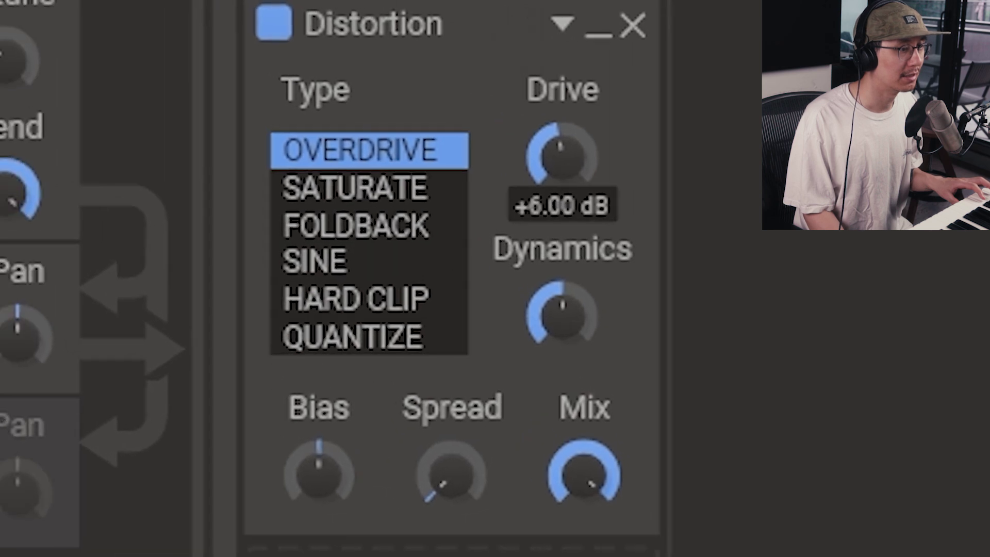
{"action": "left_click_drag", "start_coordinate": [626, 166], "coordinate": [625, 159]}
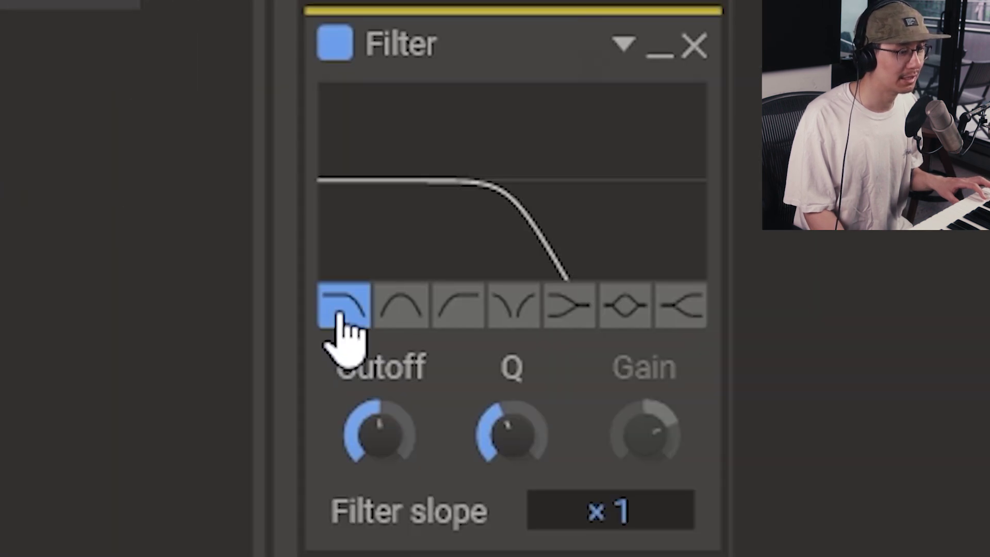
{"action": "left_click_drag", "start_coordinate": [391, 453], "coordinate": [391, 487]}
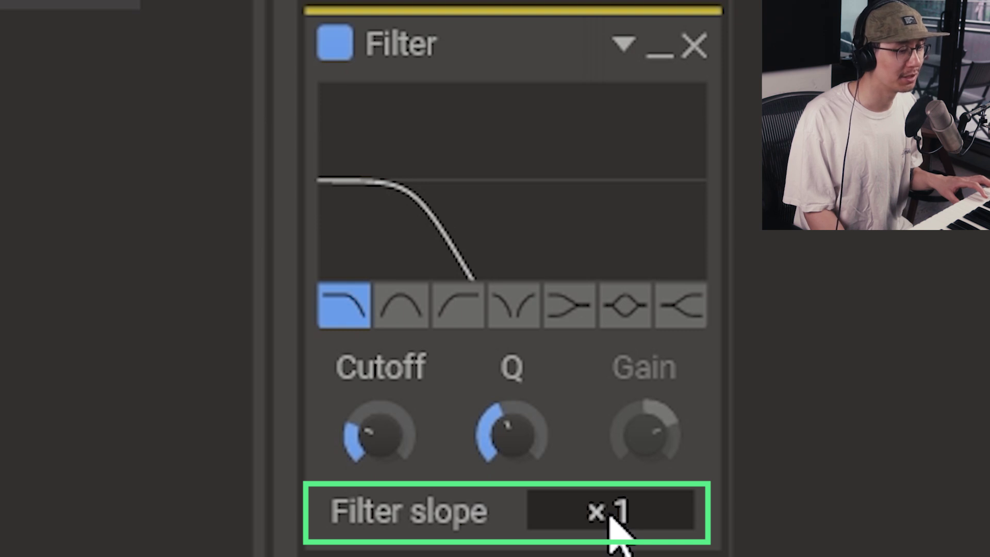
{"action": "mouse_move", "coordinate": [614, 531]}
{"action": "left_mouse_down"}
{"action": "mouse_move", "coordinate": [614, 487]}
{"action": "mouse_move", "coordinate": [609, 515]}
{"action": "left_mouse_up"}
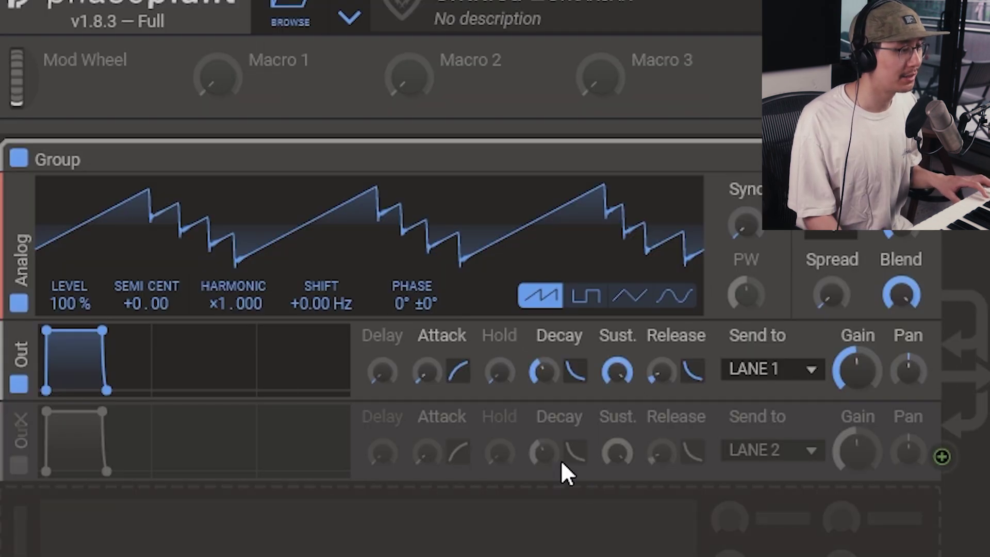
- Swap output from Lane 1 to Lane 2 and add a ×4 high-pass Filter around 590 Hz there
{"action": "left_click", "coordinate": [19, 387]}
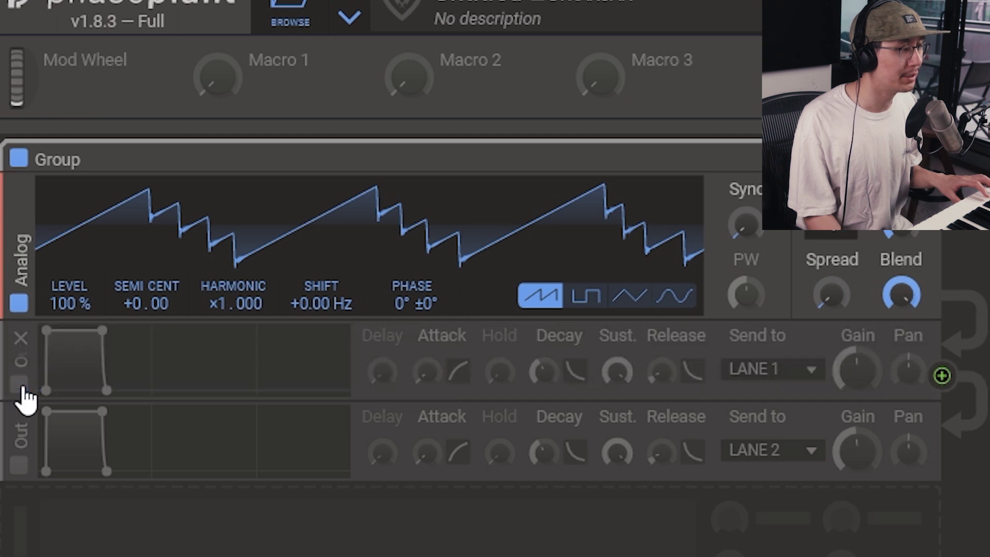
{"action": "left_click", "coordinate": [20, 465]}
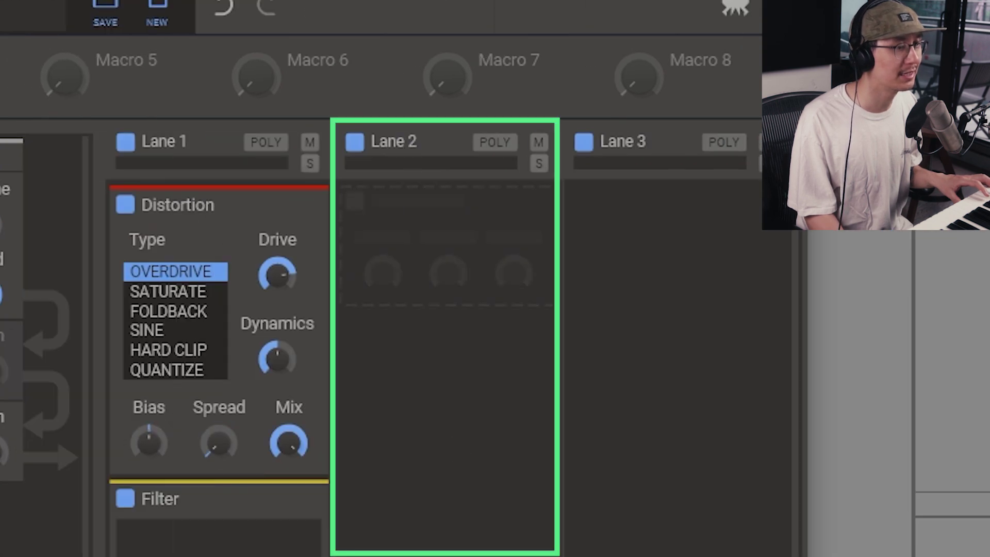
{"action": "left_click", "coordinate": [415, 202]}
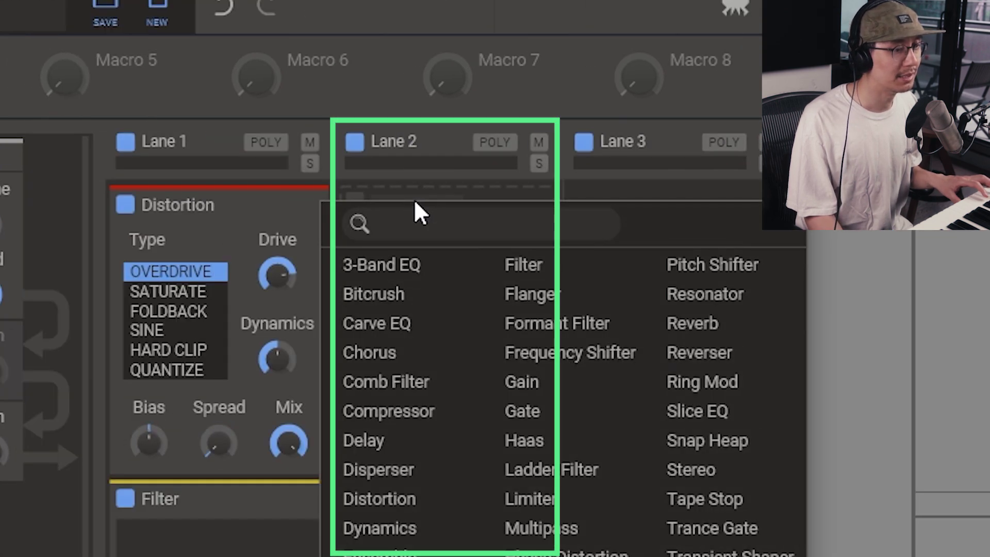
{"action": "left_click", "coordinate": [507, 266]}
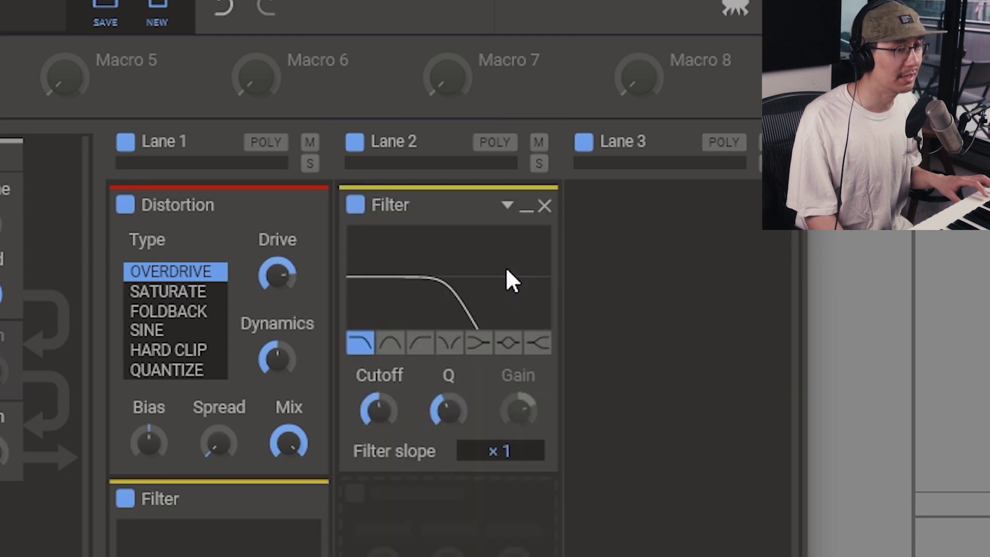
{"action": "left_click", "coordinate": [423, 344]}
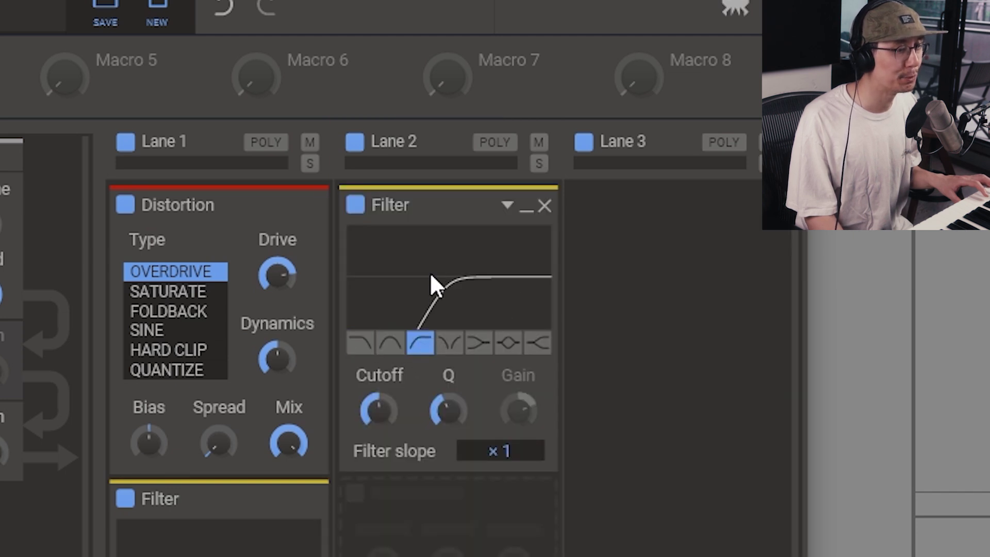
{"action": "mouse_move", "coordinate": [380, 412]}
{"action": "left_mouse_down"}
{"action": "mouse_move", "coordinate": [381, 435]}
{"action": "mouse_move", "coordinate": [397, 412]}
{"action": "left_mouse_up"}
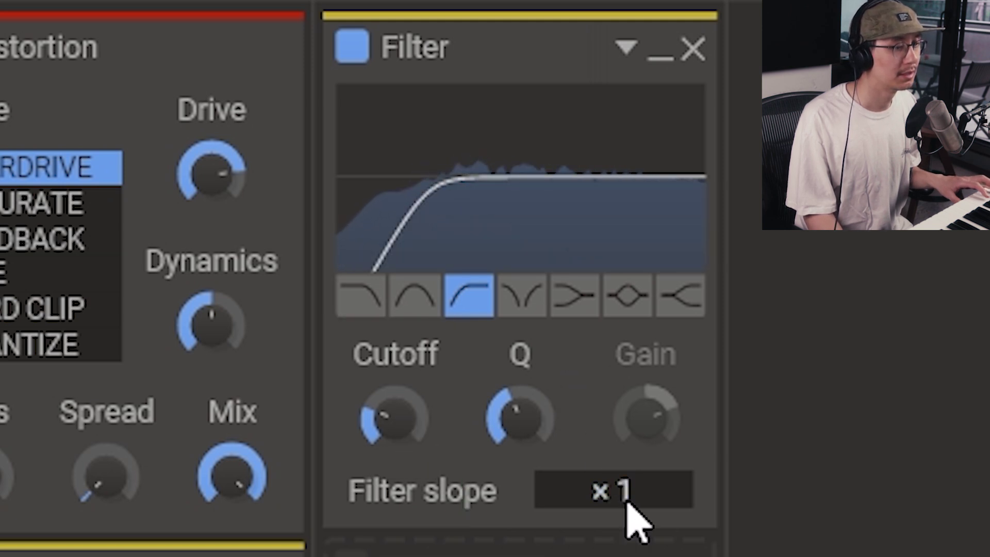
{"action": "mouse_move", "coordinate": [628, 504]}
{"action": "left_mouse_down"}
{"action": "mouse_move", "coordinate": [628, 492]}
{"action": "mouse_move", "coordinate": [628, 504]}
{"action": "left_mouse_up"}
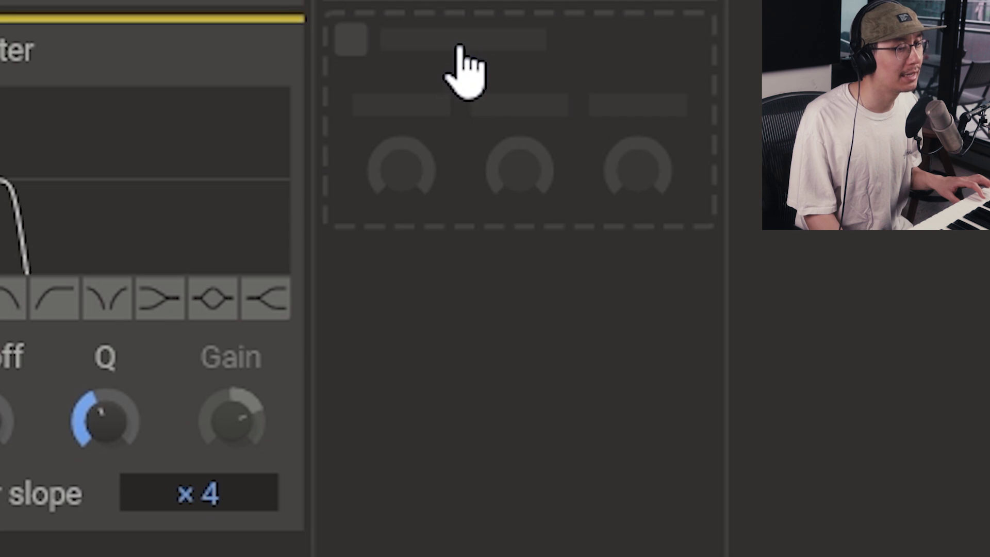
- Add a second Lane 2 Filter set to Peak, raising its cutoff and slope to ×4
{"action": "left_click", "coordinate": [465, 69]}
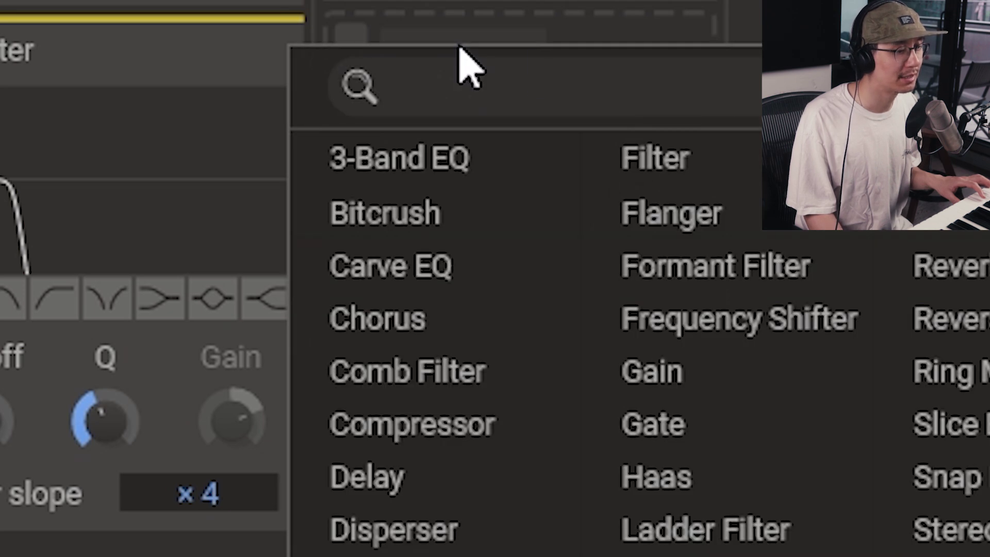
{"action": "left_click", "coordinate": [690, 166]}
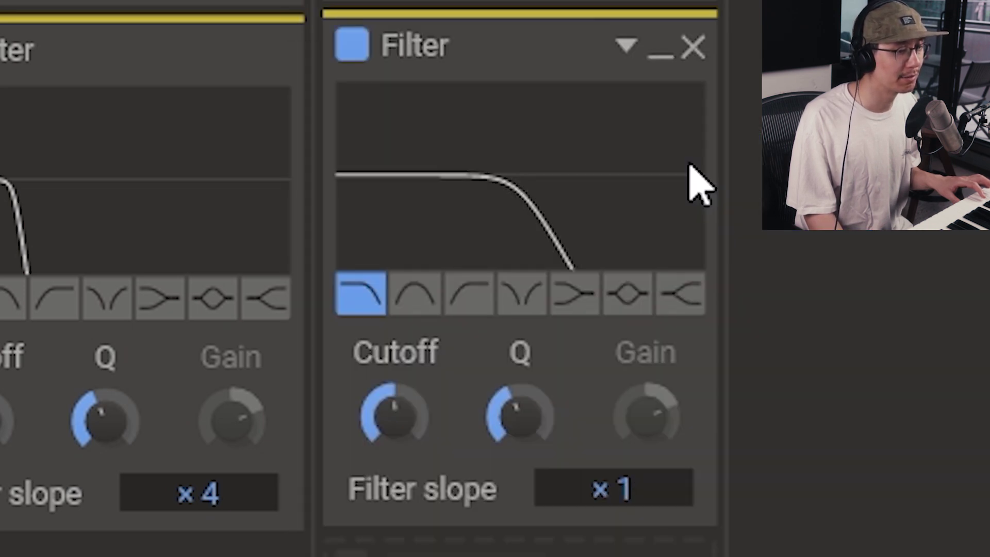
{"action": "left_click", "coordinate": [628, 295]}
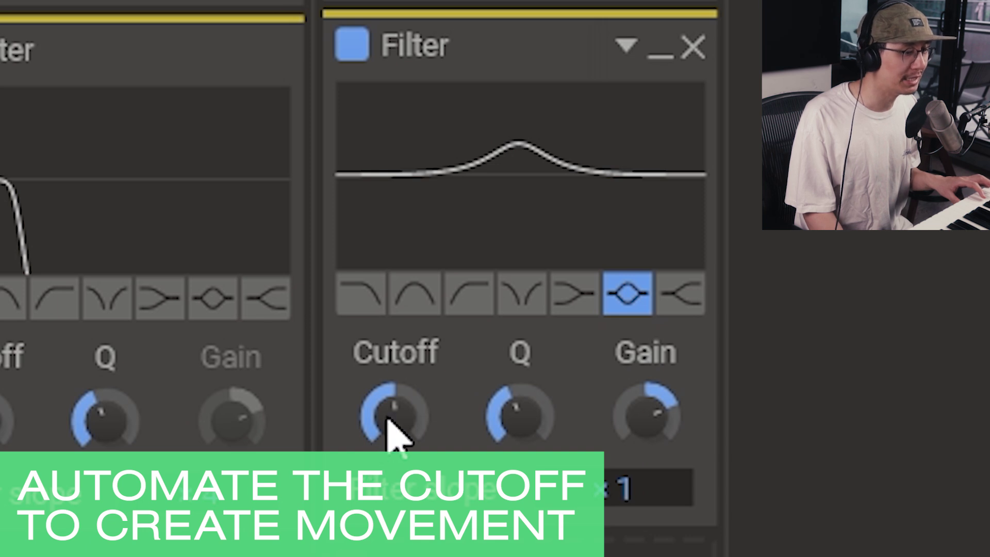
{"action": "mouse_move", "coordinate": [397, 427]}
{"action": "left_mouse_down"}
{"action": "mouse_move", "coordinate": [397, 394]}
{"action": "mouse_move", "coordinate": [398, 419]}
{"action": "left_mouse_up"}
{"action": "left_click_drag", "start_coordinate": [640, 510], "coordinate": [630, 489]}
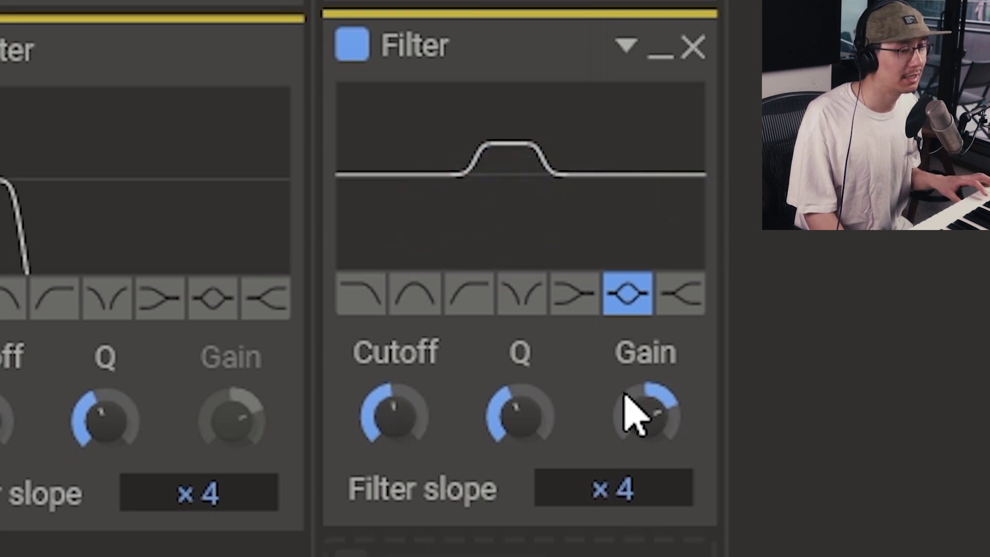
- Boost the peak's gain, lower Q to widen the bump, and fine-tune the cutoff
{"action": "left_click_drag", "start_coordinate": [648, 413], "coordinate": [649, 379]}
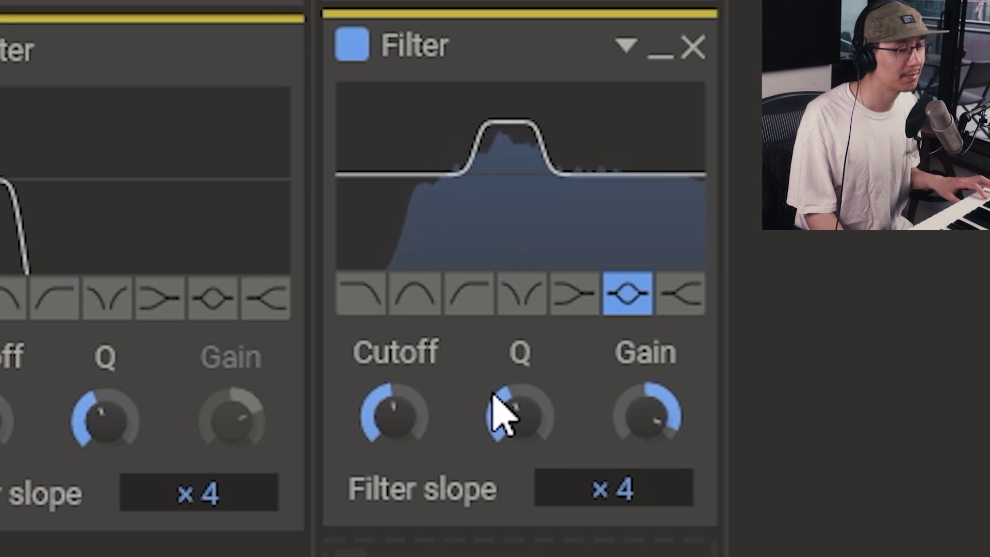
{"action": "left_click_drag", "start_coordinate": [497, 408], "coordinate": [497, 405]}
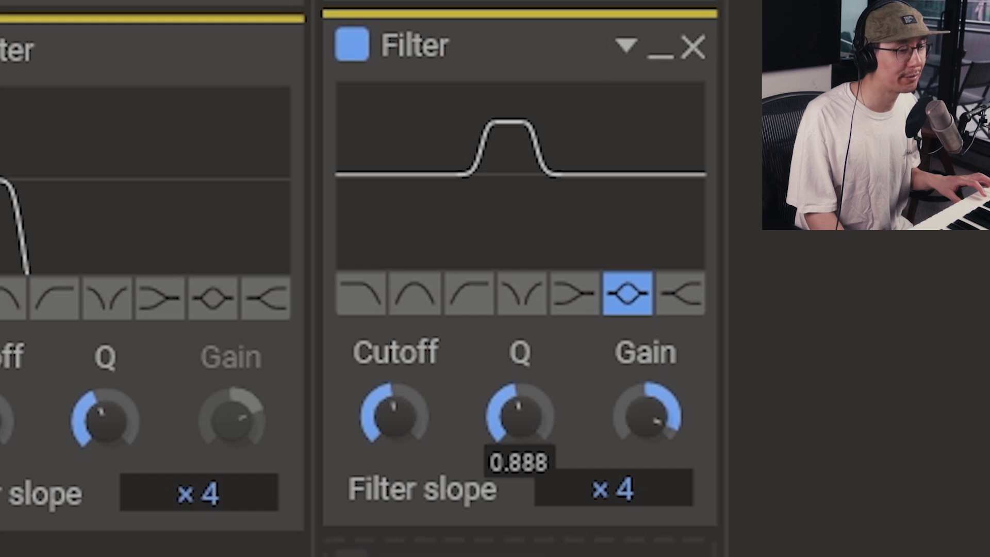
{"action": "left_click_drag", "start_coordinate": [497, 404], "coordinate": [521, 422]}
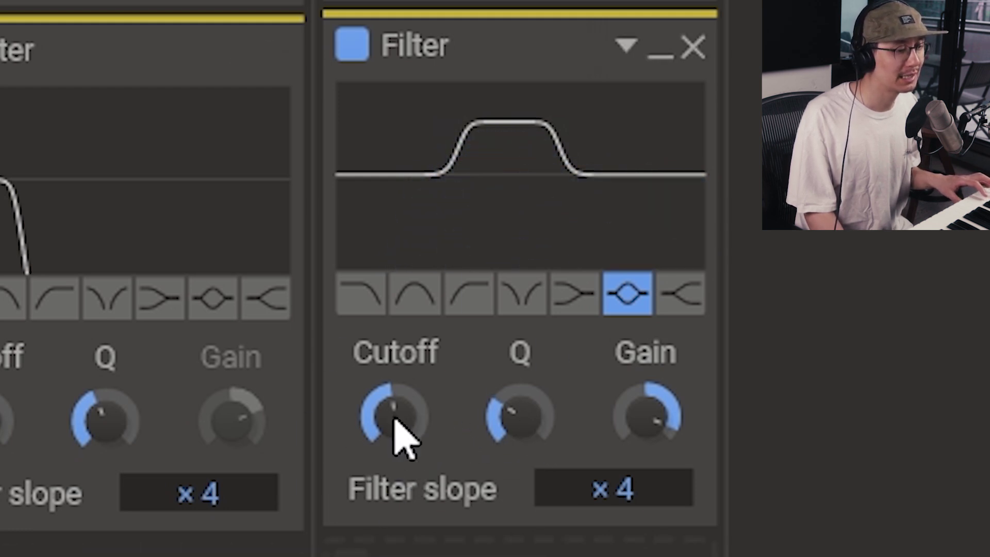
{"action": "mouse_move", "coordinate": [394, 416]}
{"action": "left_mouse_down"}
{"action": "mouse_move", "coordinate": [395, 382]}
{"action": "mouse_move", "coordinate": [395, 420]}
{"action": "left_mouse_up"}
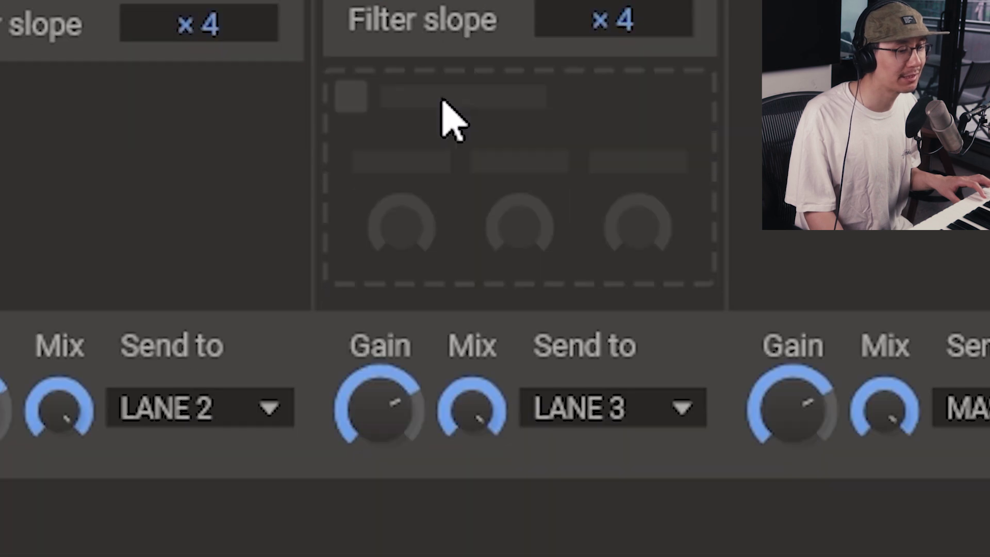
{"action": "left_click", "coordinate": [443, 178]}
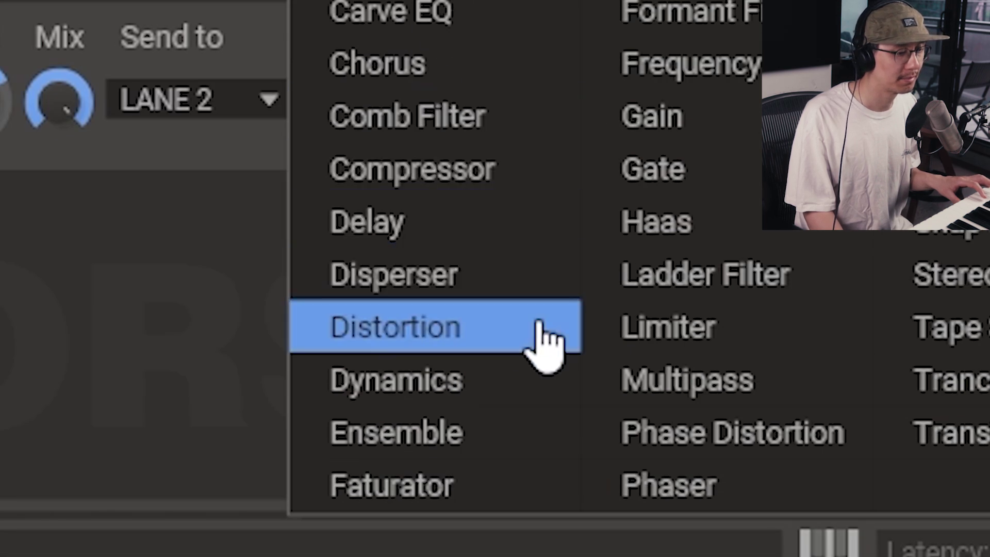
- Add Overdrive Distortion with Drive +10.9 dB, Dynamics 72%, Bias 78% and Spread 18%
{"action": "left_click", "coordinate": [535, 322]}
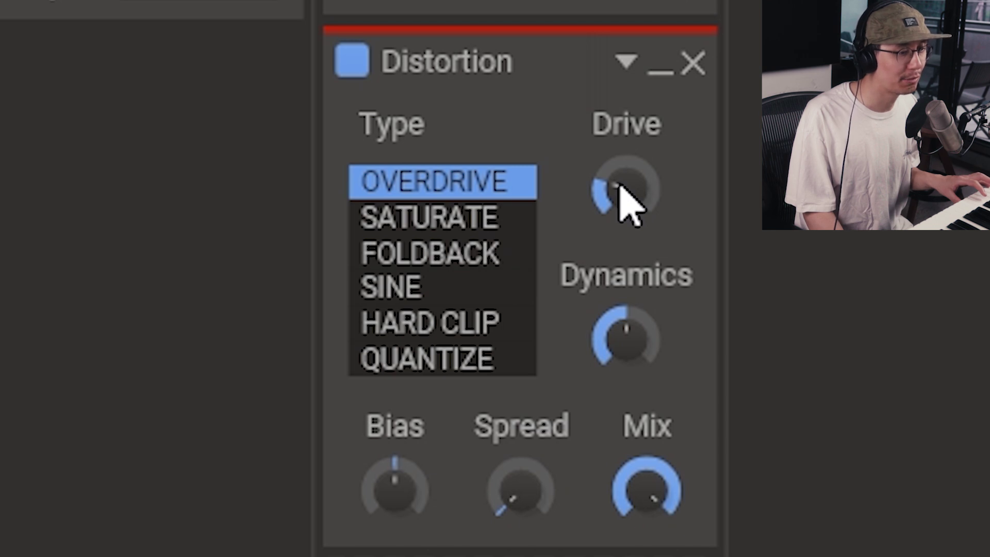
{"action": "left_click_drag", "start_coordinate": [622, 196], "coordinate": [608, 178]}
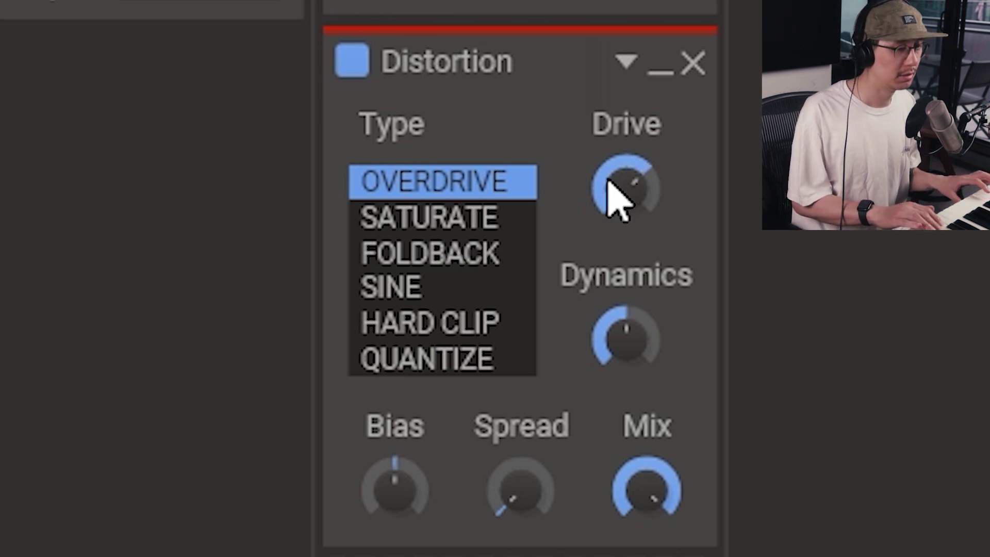
{"action": "scroll", "coordinate": [634, 338], "scroll_direction": "down", "scroll_amount": 1}
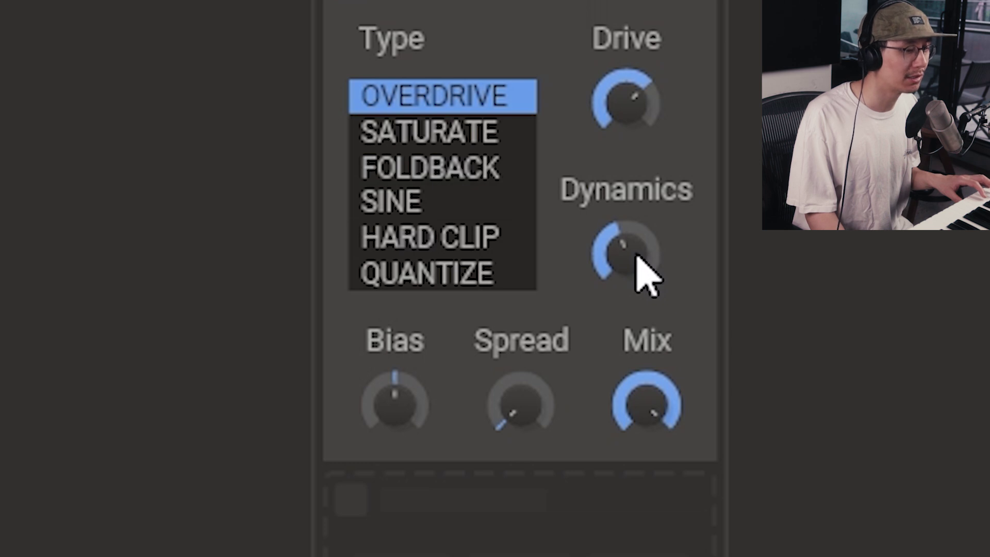
{"action": "mouse_move", "coordinate": [637, 257]}
{"action": "left_mouse_down"}
{"action": "mouse_move", "coordinate": [637, 242]}
{"action": "mouse_move", "coordinate": [636, 273]}
{"action": "left_mouse_up"}
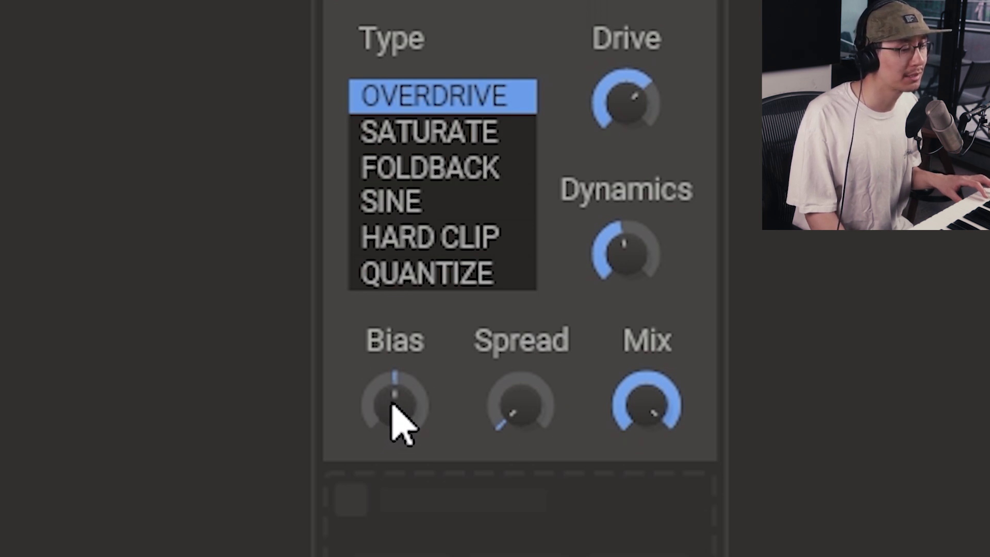
{"action": "mouse_move", "coordinate": [392, 406]}
{"action": "left_mouse_down"}
{"action": "mouse_move", "coordinate": [392, 353]}
{"action": "mouse_move", "coordinate": [394, 415]}
{"action": "left_mouse_up"}
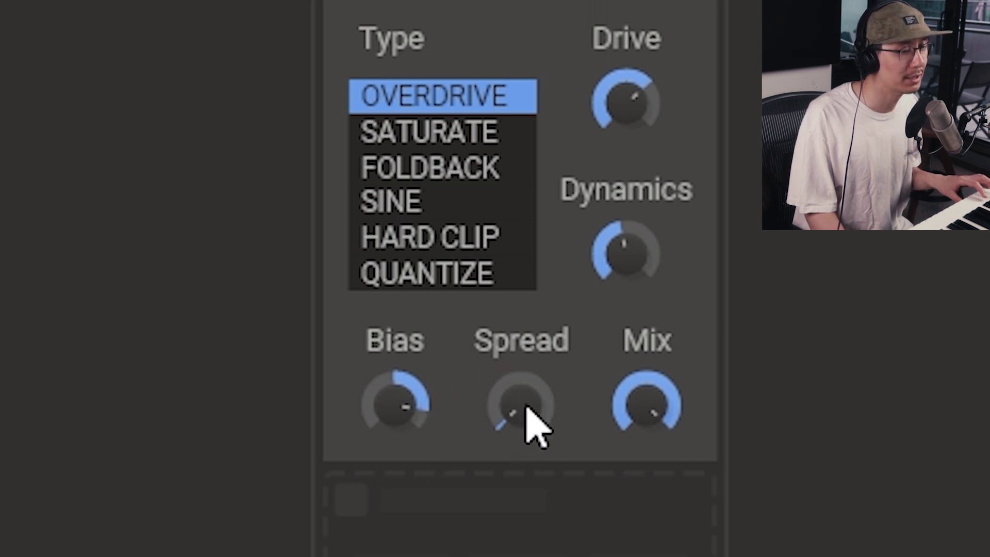
{"action": "mouse_move", "coordinate": [526, 407]}
{"action": "left_mouse_down"}
{"action": "mouse_move", "coordinate": [525, 384]}
{"action": "mouse_move", "coordinate": [526, 404]}
{"action": "left_mouse_up"}
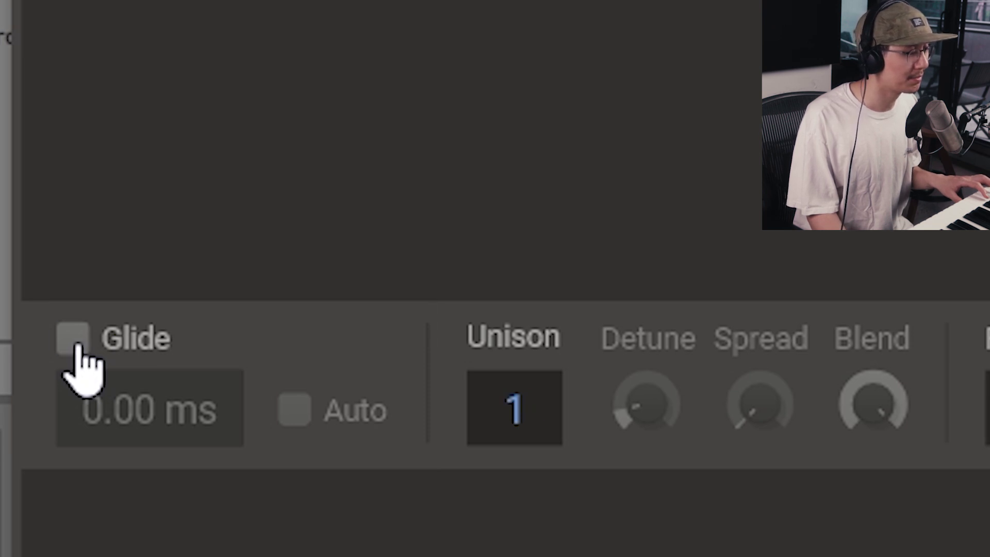
- Enable Glide and lengthen the glide time to about 193 ms
{"action": "left_click", "coordinate": [74, 341]}
{"action": "left_click_drag", "start_coordinate": [100, 424], "coordinate": [93, 428]}
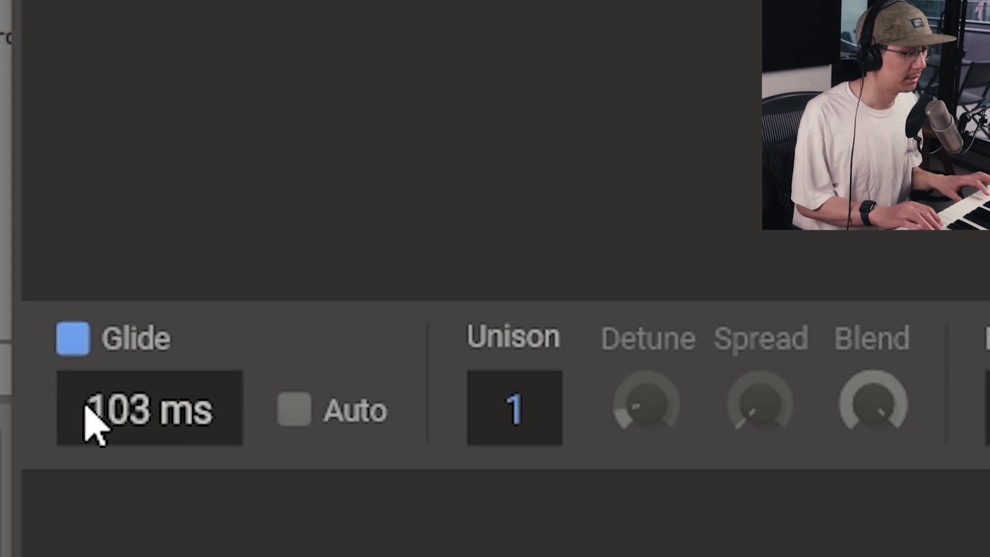
{"action": "mouse_move", "coordinate": [98, 411]}
{"action": "left_mouse_down"}
{"action": "mouse_move", "coordinate": [97, 389]}
{"action": "mouse_move", "coordinate": [92, 417]}
{"action": "left_mouse_up"}
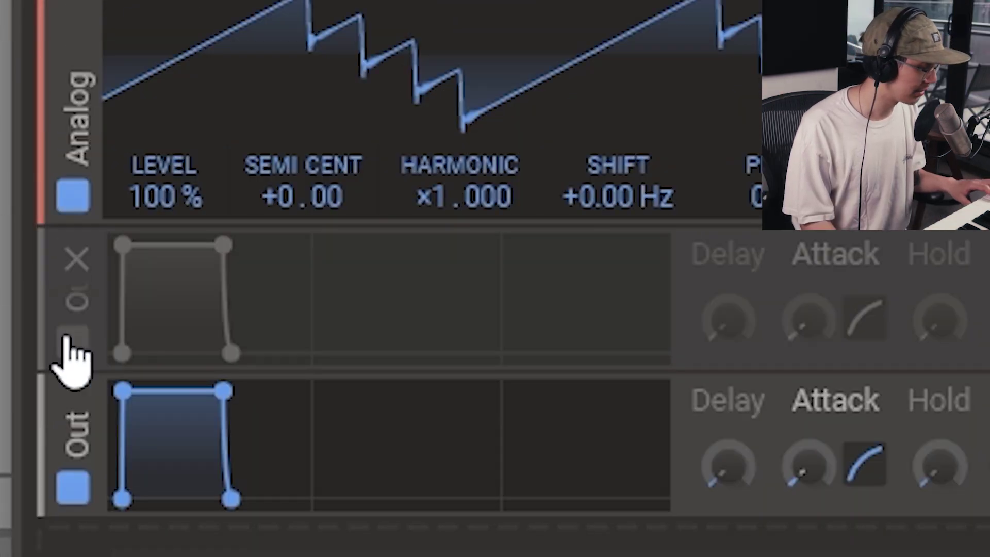
- Switch the greyed-out second Out envelope back on
{"action": "left_click", "coordinate": [71, 342]}
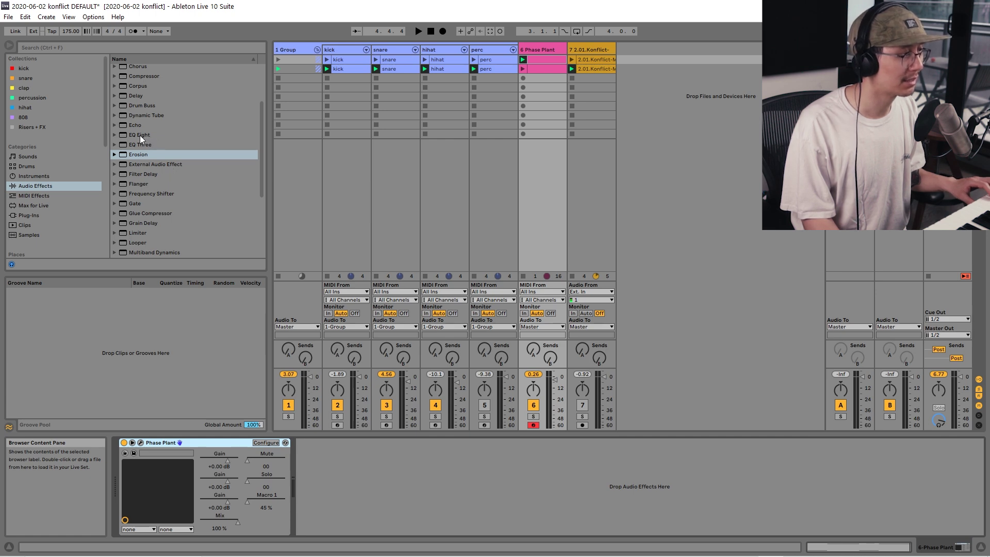
- Insert EQ Eight after Phase Plant, dip band 2 near 211 Hz, and boost band 3 2.38 dB at 1.47 kHz, Q 0.56
{"action": "left_click_drag", "start_coordinate": [138, 133], "coordinate": [299, 512]}
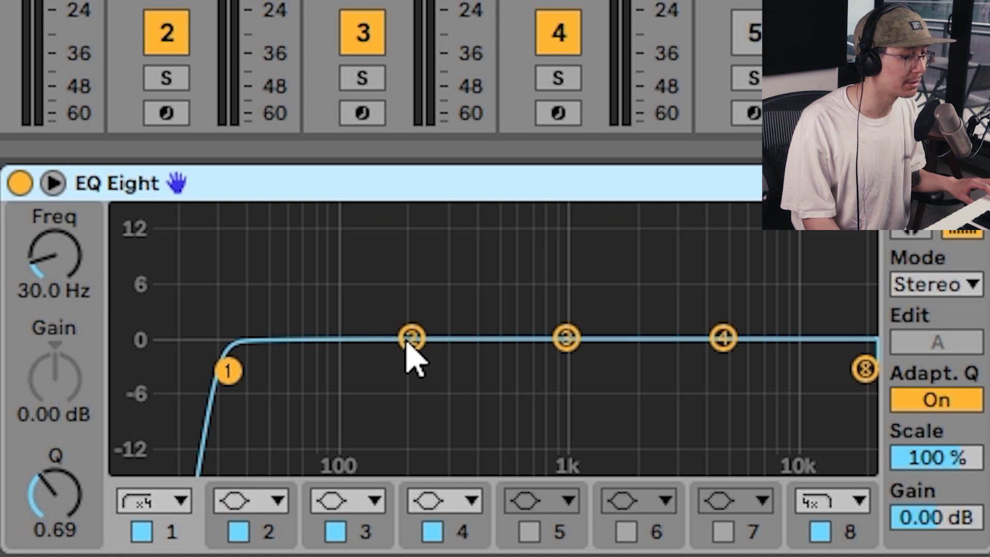
{"action": "mouse_move", "coordinate": [410, 341]}
{"action": "left_mouse_down"}
{"action": "mouse_move", "coordinate": [435, 357]}
{"action": "mouse_move", "coordinate": [414, 358]}
{"action": "mouse_move", "coordinate": [420, 389]}
{"action": "mouse_move", "coordinate": [415, 357]}
{"action": "left_mouse_up"}
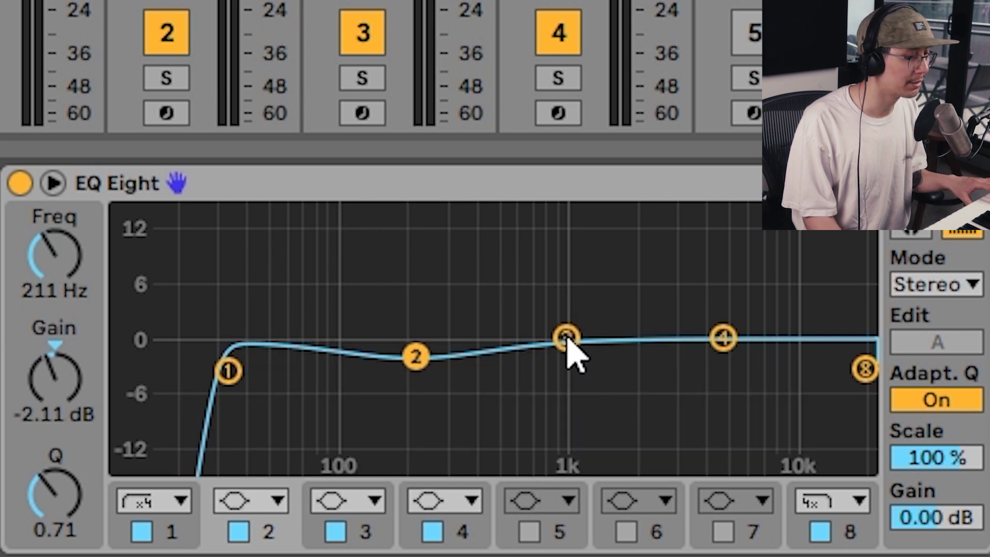
{"action": "left_click_drag", "start_coordinate": [567, 340], "coordinate": [603, 220]}
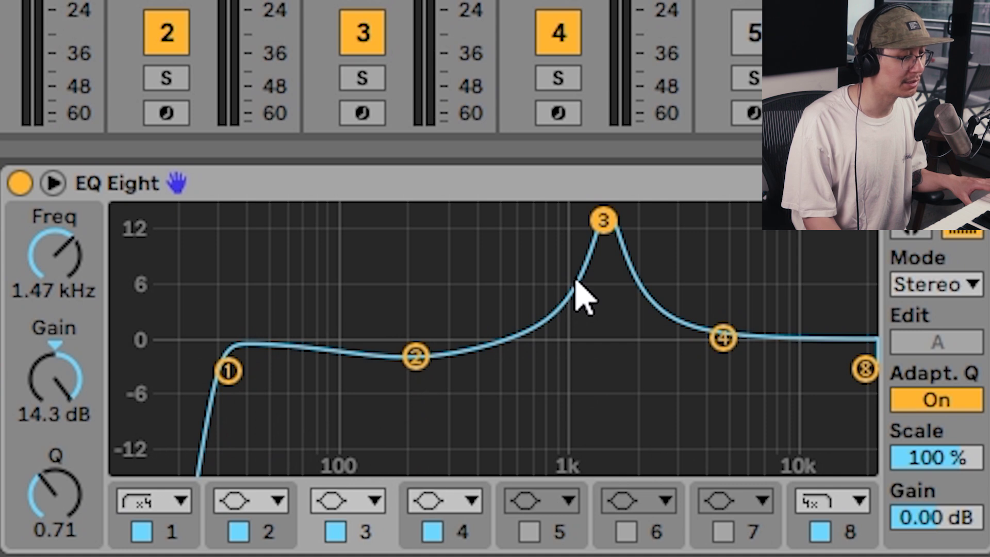
{"action": "left_click_drag", "start_coordinate": [49, 508], "coordinate": [48, 539]}
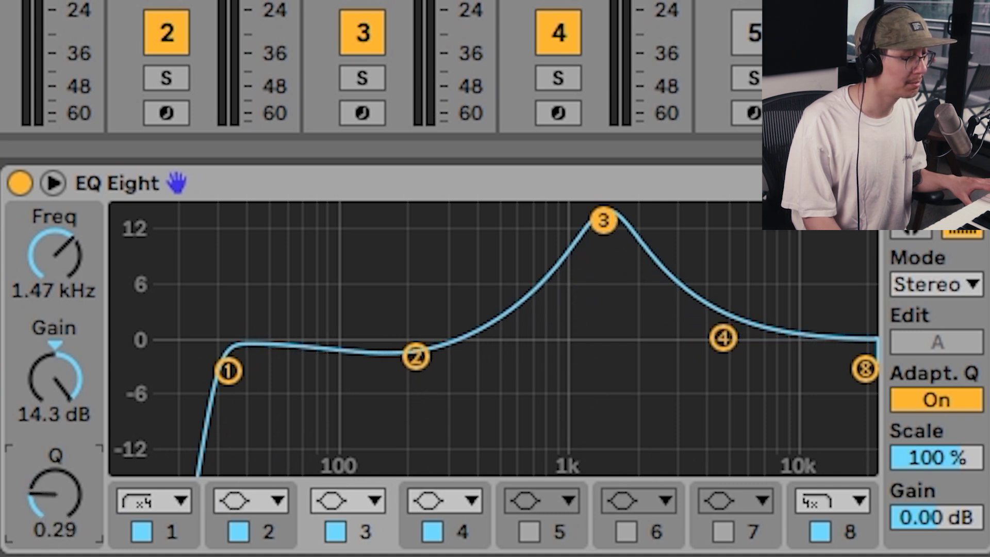
{"action": "left_click_drag", "start_coordinate": [55, 380], "coordinate": [55, 422]}
{"action": "left_click_drag", "start_coordinate": [23, 490], "coordinate": [23, 469]}
{"action": "left_click_drag", "start_coordinate": [81, 382], "coordinate": [80, 384]}
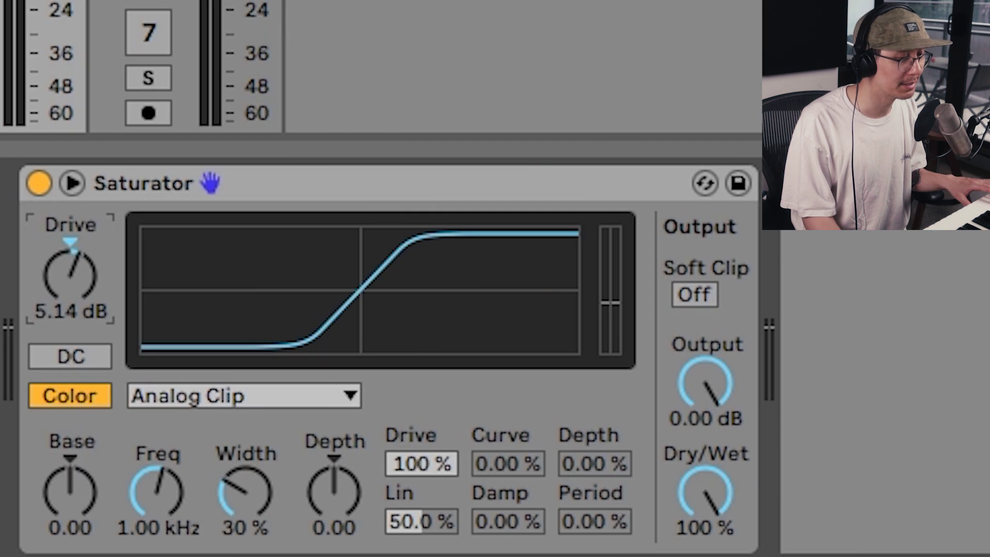
- Turn the Saturator's Drive to 3.43 dB and raise its Color Base to about 6.29
{"action": "mouse_move", "coordinate": [70, 273]}
{"action": "left_mouse_down"}
{"action": "mouse_move", "coordinate": [69, 288]}
{"action": "mouse_move", "coordinate": [70, 265]}
{"action": "left_mouse_up"}
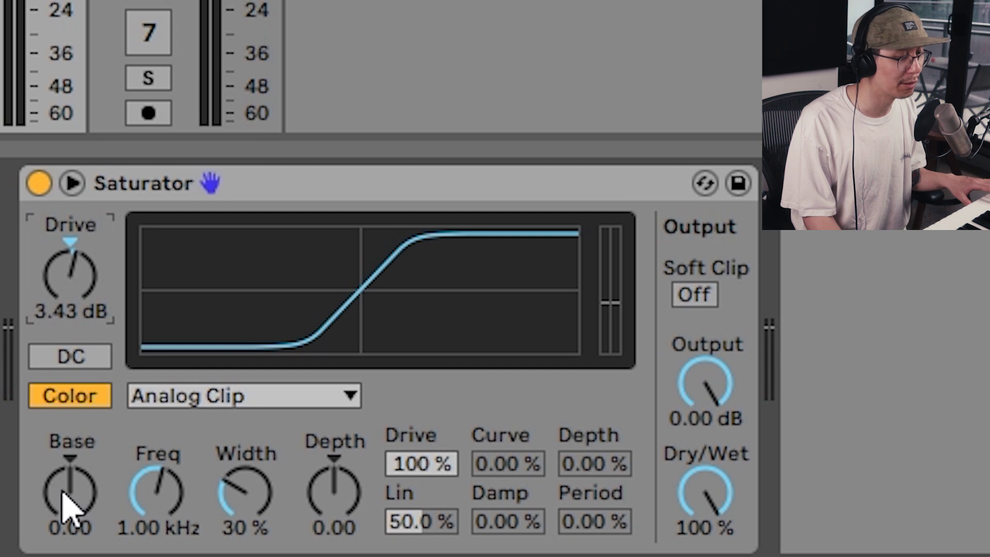
{"action": "mouse_move", "coordinate": [67, 508]}
{"action": "left_mouse_down"}
{"action": "mouse_move", "coordinate": [67, 487]}
{"action": "mouse_move", "coordinate": [62, 503]}
{"action": "left_mouse_up"}
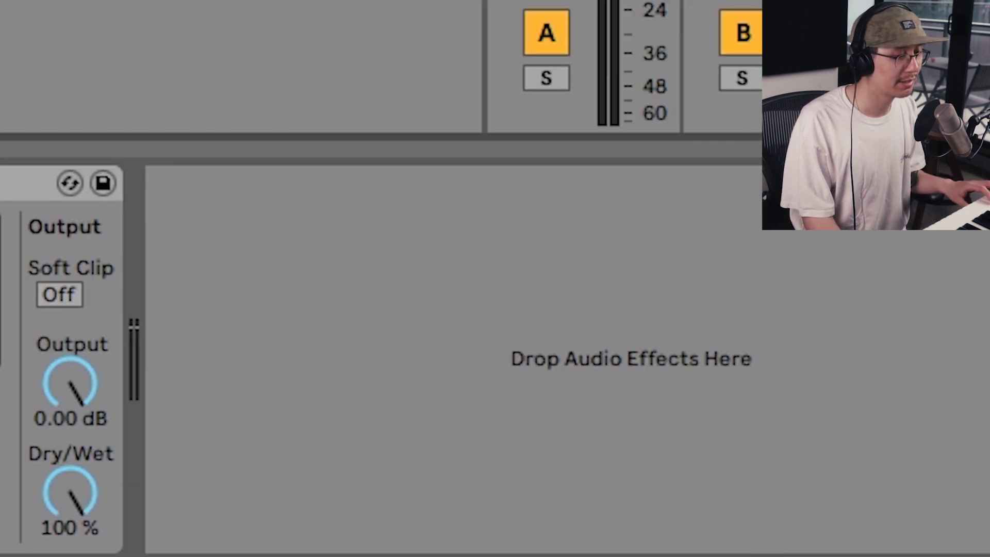
- Insert Erosion after the Saturator in Wide Noise mode at 1.17 kHz, width 0.94, amount 115
{"action": "left_click_drag", "start_coordinate": [3, 412], "coordinate": [212, 415]}
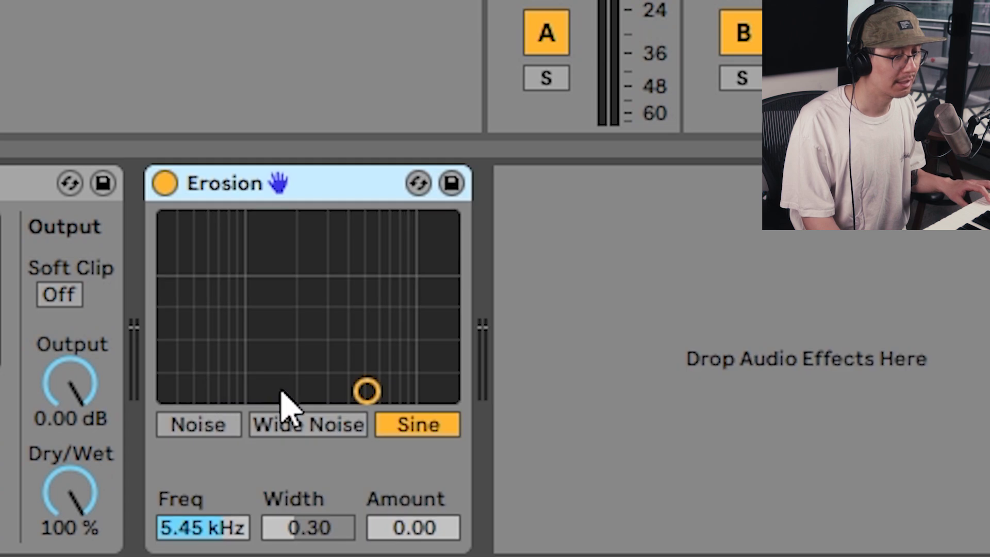
{"action": "left_click", "coordinate": [302, 433]}
{"action": "left_click_drag", "start_coordinate": [367, 391], "coordinate": [294, 258]}
{"action": "left_click_drag", "start_coordinate": [308, 527], "coordinate": [323, 541]}
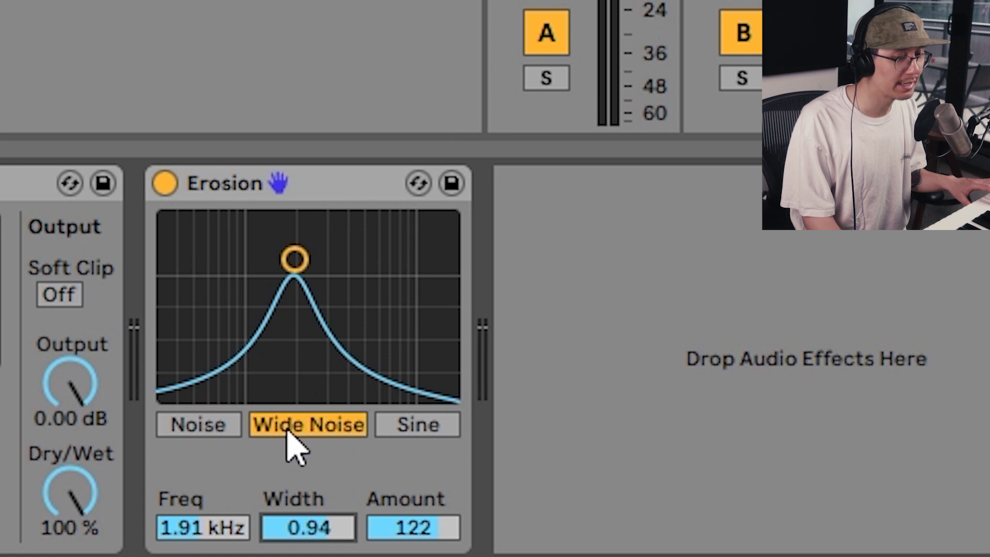
{"action": "left_click_drag", "start_coordinate": [291, 253], "coordinate": [262, 222]}
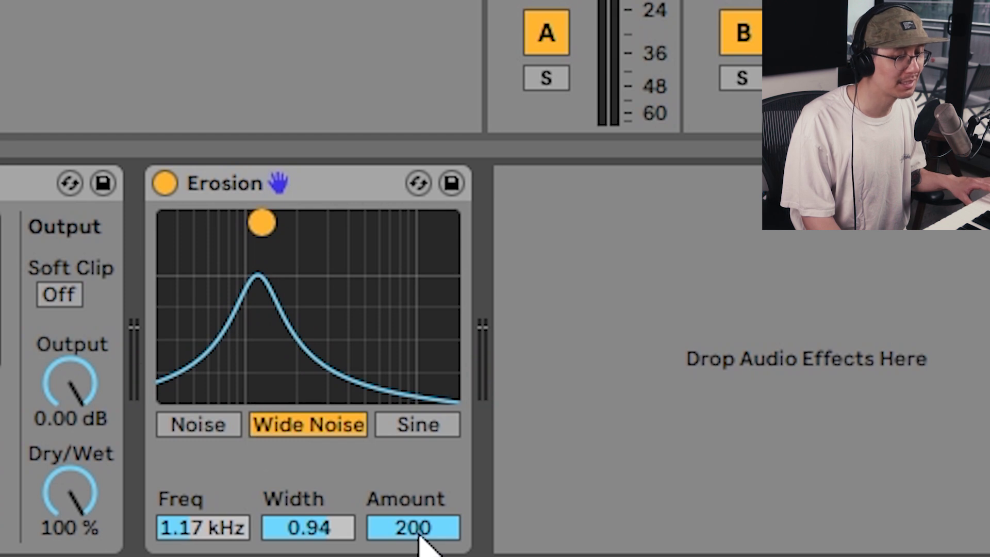
{"action": "mouse_move", "coordinate": [420, 538]}
{"action": "left_mouse_down"}
{"action": "mouse_move", "coordinate": [420, 555]}
{"action": "mouse_move", "coordinate": [420, 538]}
{"action": "left_mouse_up"}
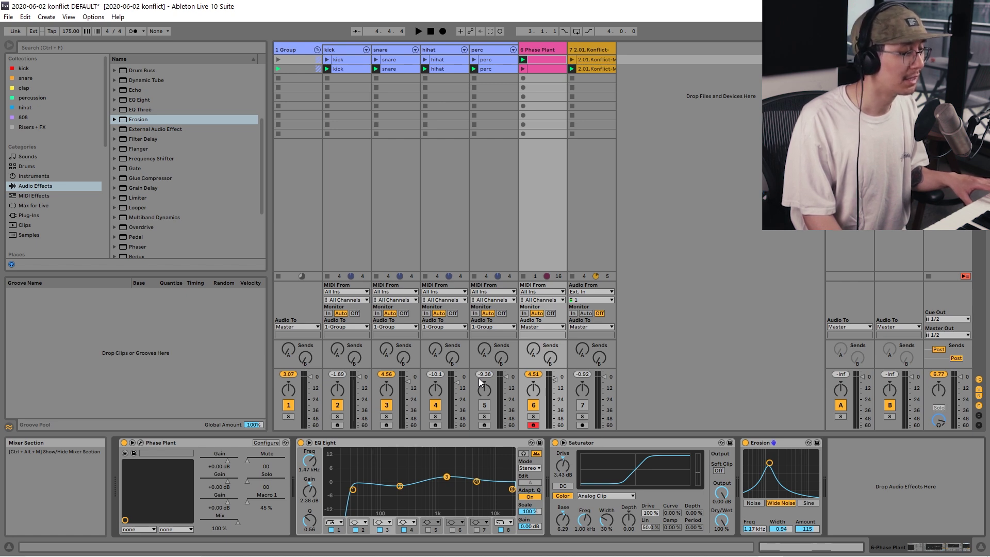
- In the Phase Plant window, route Macro 1 to the Lane 2 peak filter cutoff at 100% depth
{"action": "left_click", "coordinate": [140, 442]}
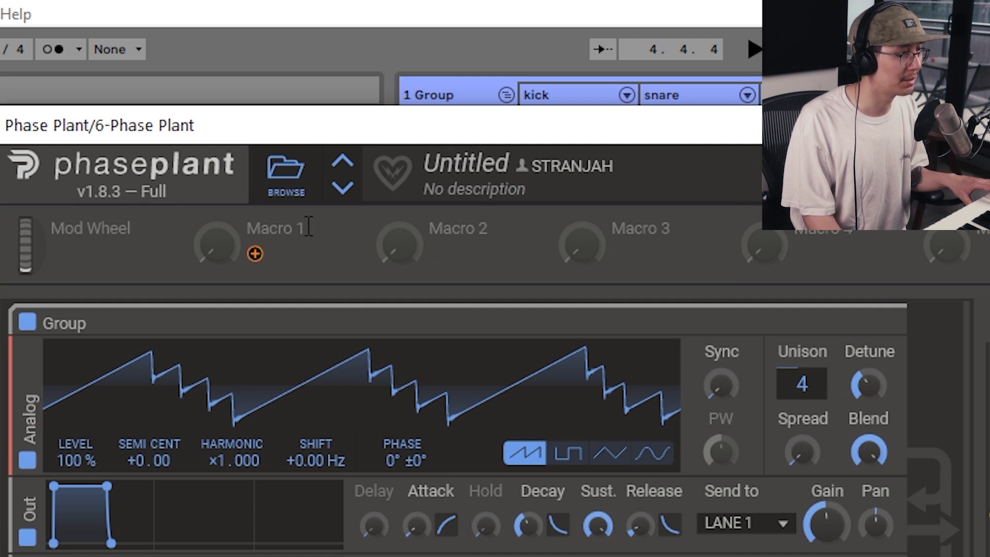
{"action": "left_click", "coordinate": [255, 254]}
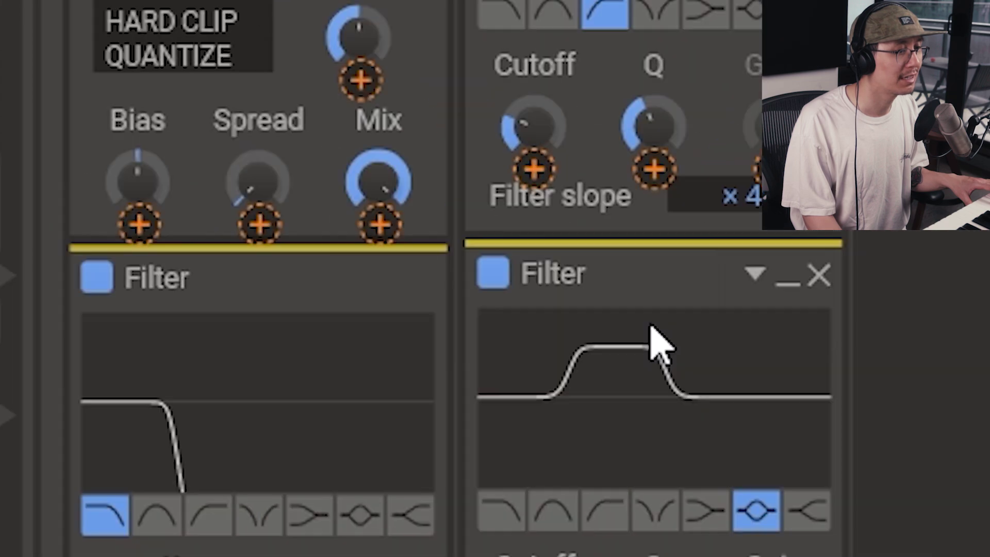
{"action": "scroll", "coordinate": [529, 260], "scroll_direction": "up", "scroll_amount": 3}
{"action": "scroll", "coordinate": [531, 268], "scroll_direction": "down", "scroll_amount": 5}
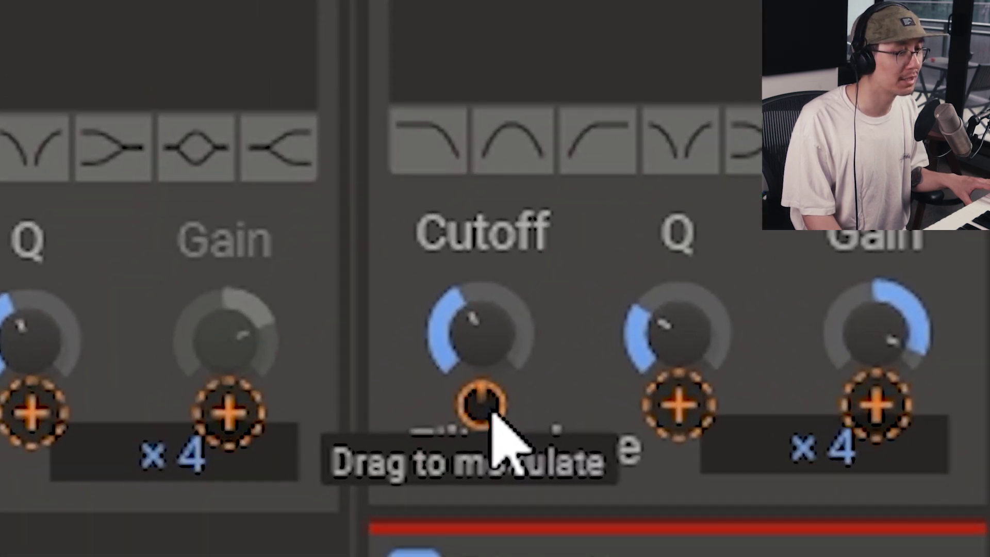
{"action": "left_click_drag", "start_coordinate": [492, 413], "coordinate": [492, 339]}
{"action": "left_click_drag", "start_coordinate": [481, 405], "coordinate": [481, 383]}
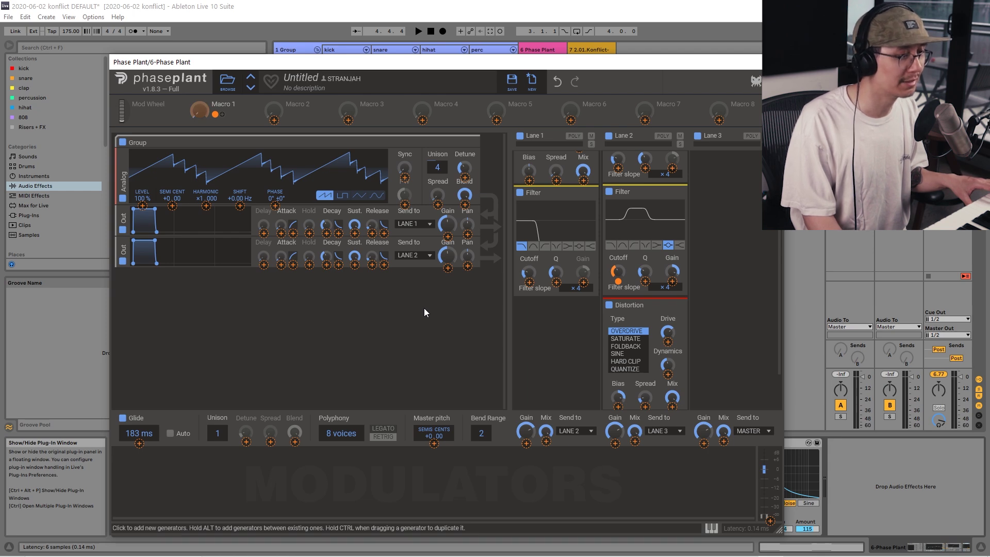
- Map Phase Plant's Macro 1 as a Live device parameter with Configure, and bring up its context menu
{"action": "key", "text": "ctrl+alt+p"}
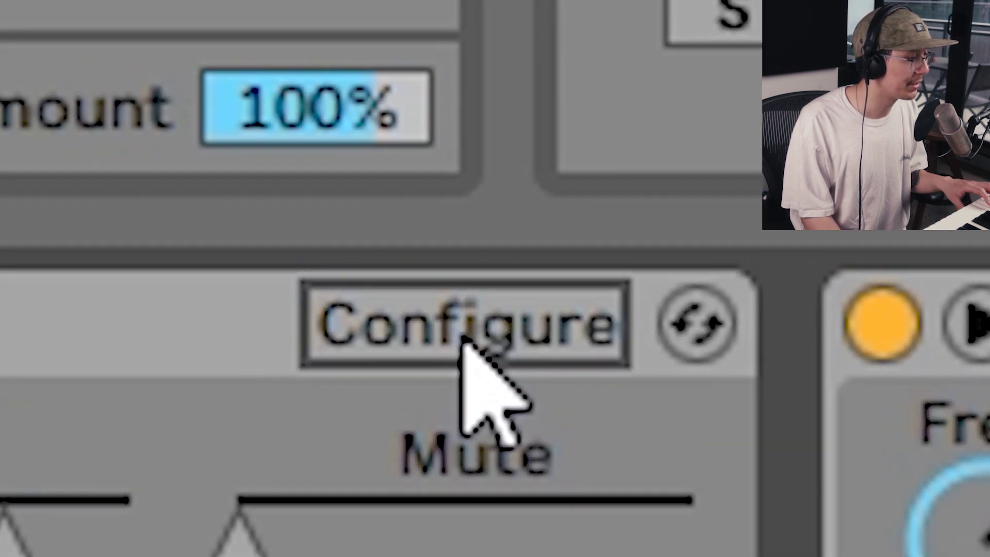
{"action": "left_click", "coordinate": [649, 153]}
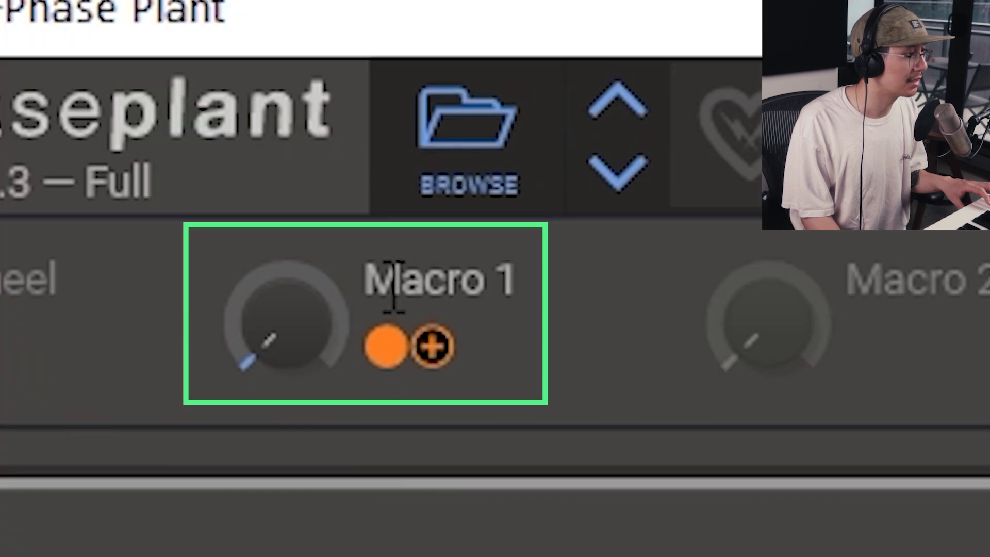
{"action": "double_click", "coordinate": [386, 283]}
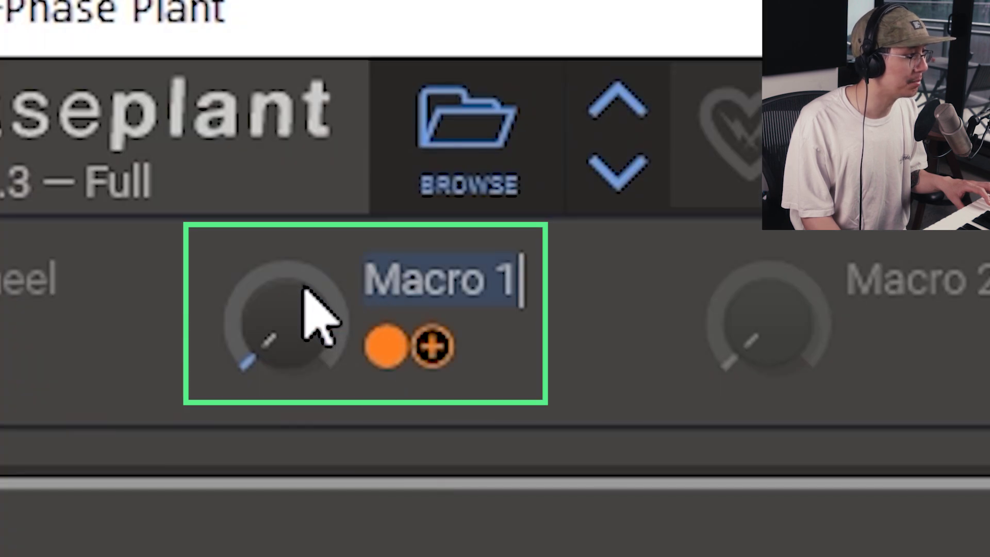
{"action": "left_click", "coordinate": [302, 285]}
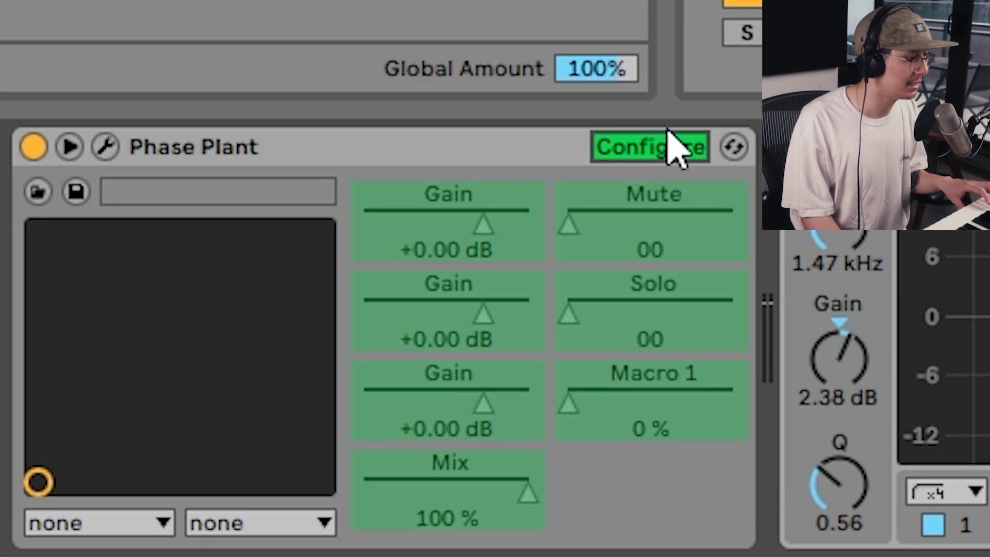
{"action": "left_click", "coordinate": [670, 151]}
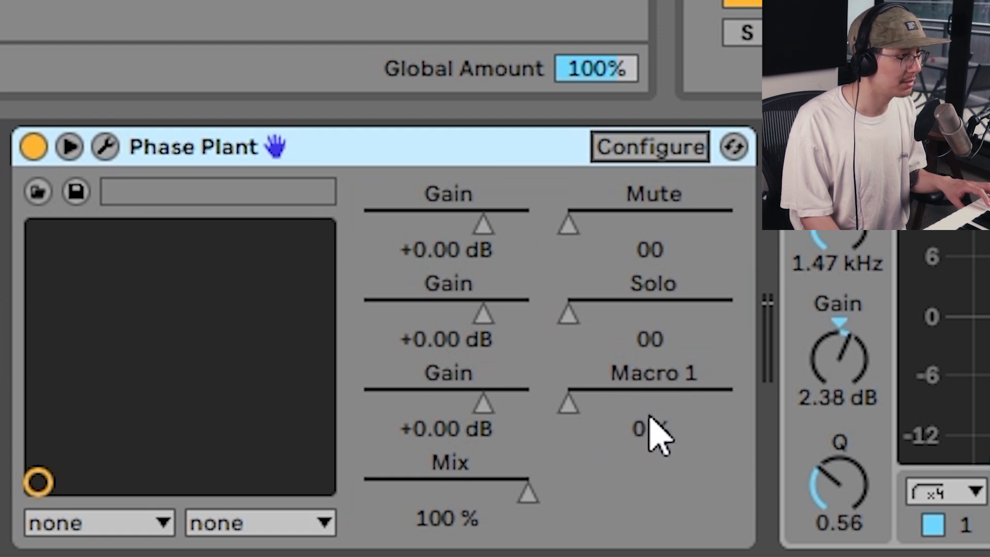
{"action": "left_click", "coordinate": [655, 432]}
{"action": "right_click", "coordinate": [647, 421]}
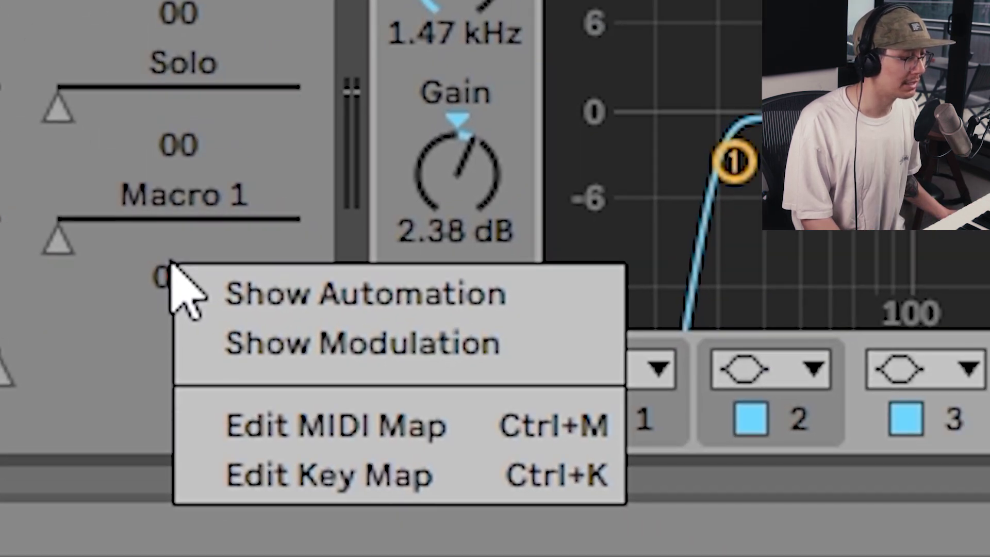
- Show Macro 1 automation in a taller clip view and draw a ramp up to beat 1.4
{"action": "left_click", "coordinate": [689, 437]}
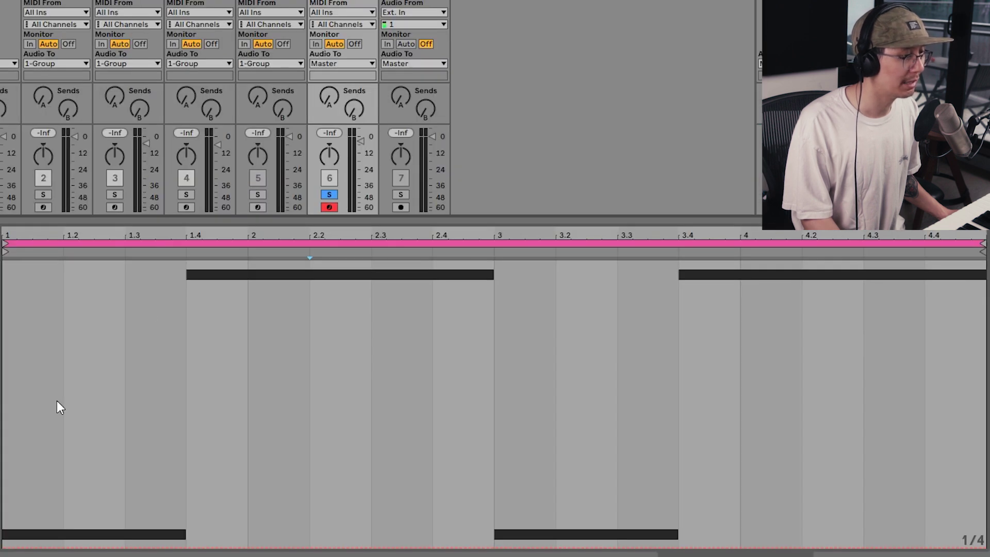
{"action": "left_click_drag", "start_coordinate": [165, 222], "coordinate": [162, 154]}
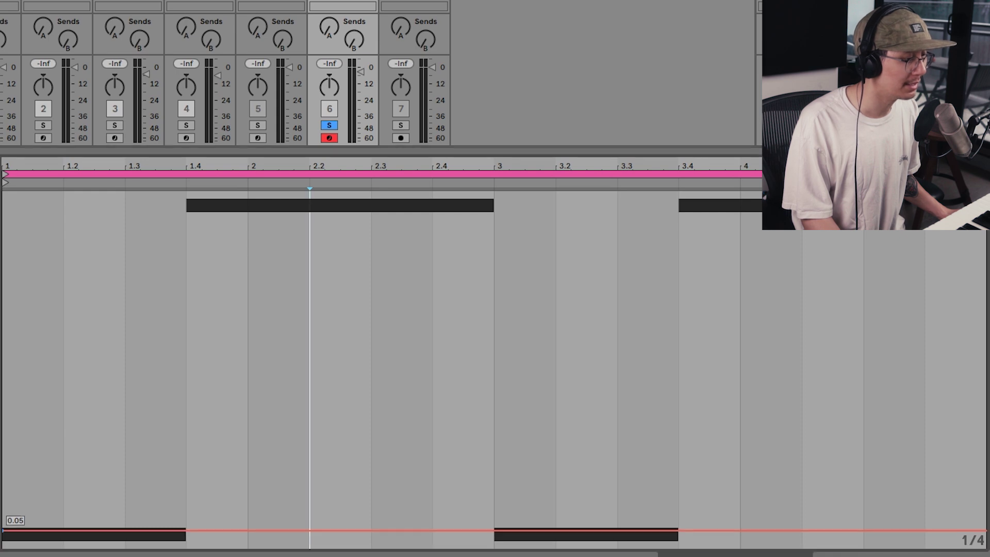
{"action": "left_click_drag", "start_coordinate": [7, 551], "coordinate": [7, 410]}
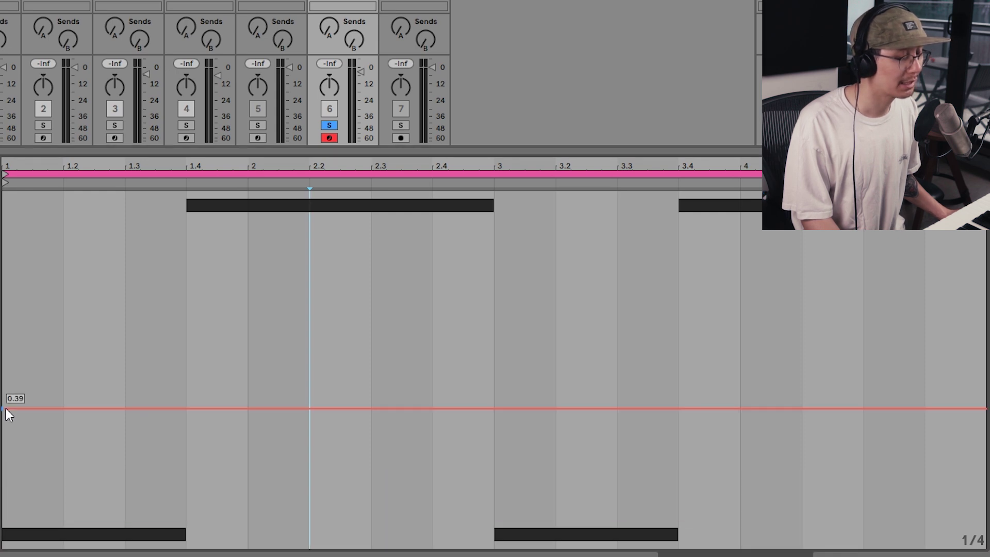
{"action": "left_click", "coordinate": [186, 410]}
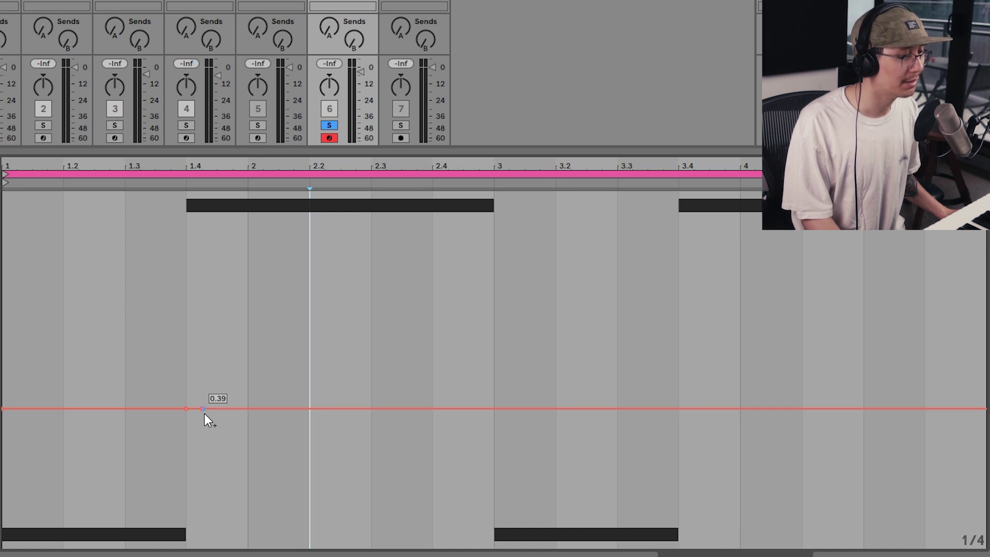
{"action": "left_click_drag", "start_coordinate": [204, 409], "coordinate": [188, 432]}
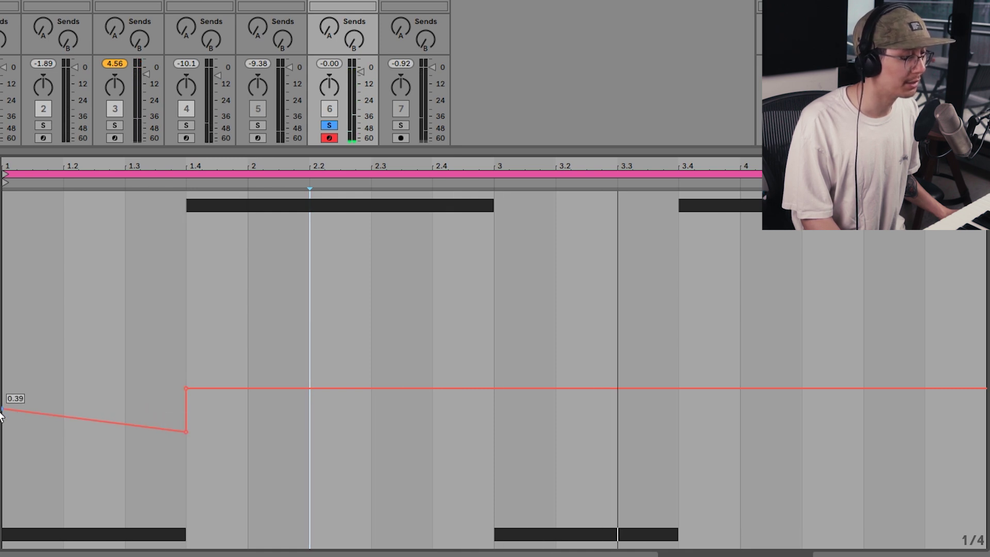
{"action": "left_click_drag", "start_coordinate": [3, 410], "coordinate": [5, 467]}
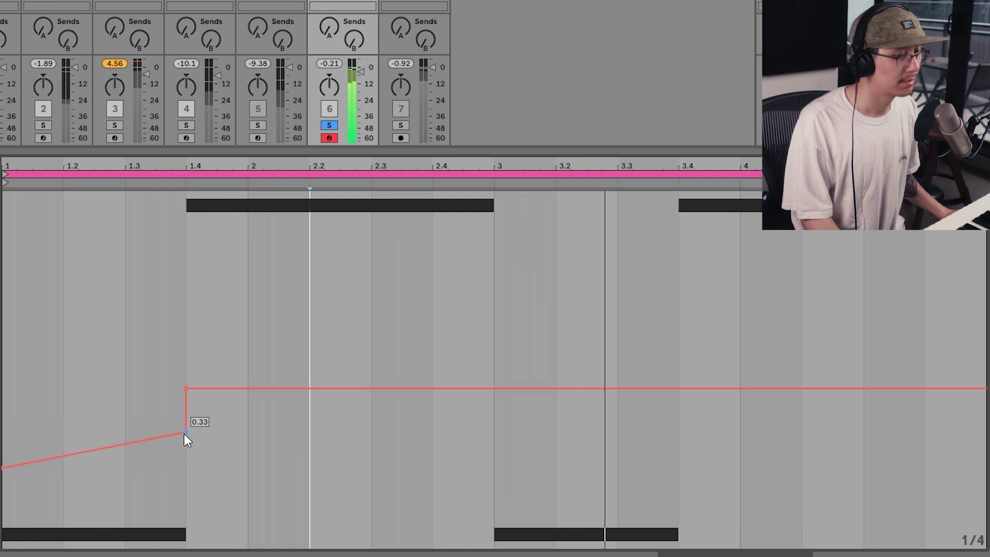
{"action": "left_click_drag", "start_coordinate": [4, 467], "coordinate": [3, 448]}
{"action": "left_click_drag", "start_coordinate": [189, 433], "coordinate": [186, 417]}
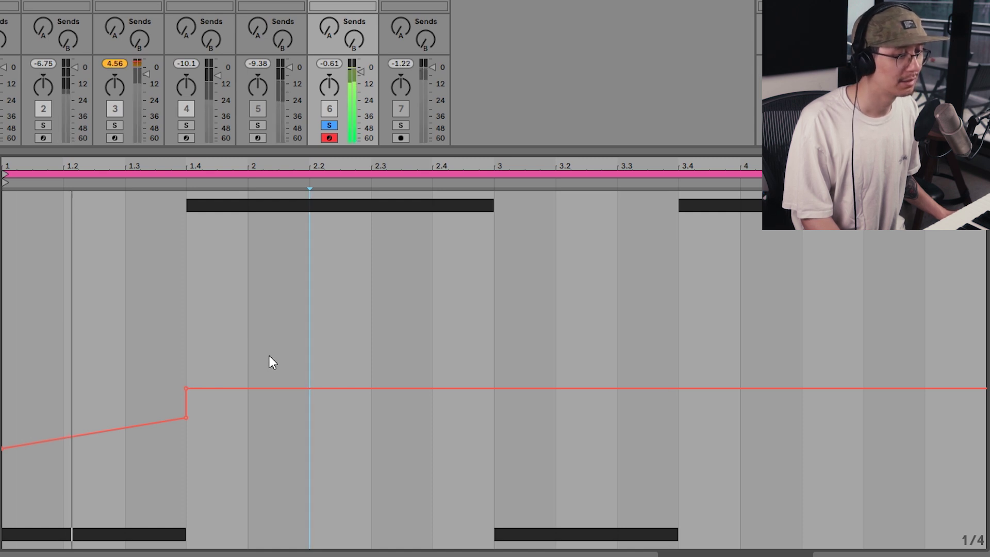
- Dip the envelope to 0.23 at bar 3, raise it to 0.35, drop to 0.30 after 3.4, and play
{"action": "mouse_move", "coordinate": [416, 390]}
{"action": "left_mouse_down"}
{"action": "mouse_move", "coordinate": [480, 398]}
{"action": "mouse_move", "coordinate": [429, 390]}
{"action": "left_mouse_up"}
{"action": "left_click", "coordinate": [432, 388]}
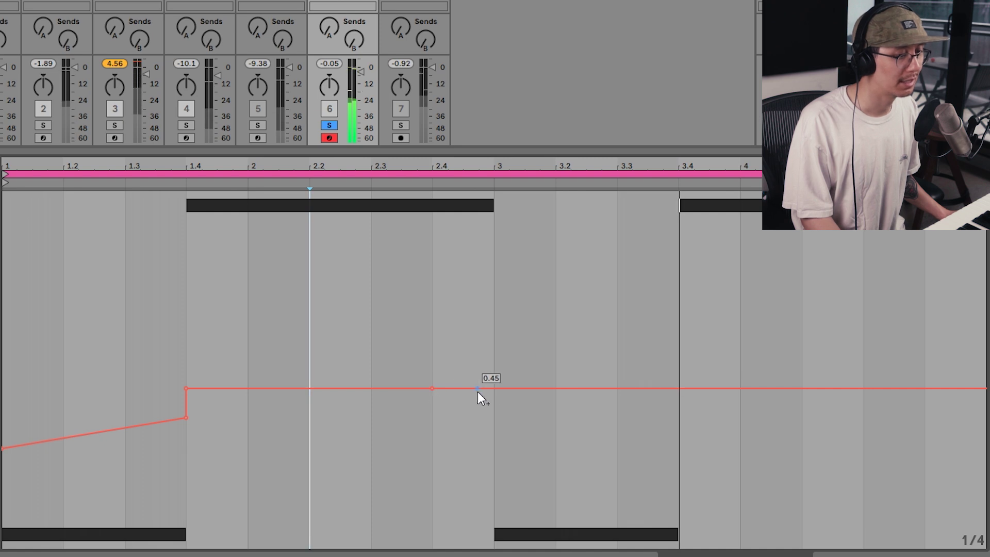
{"action": "left_click", "coordinate": [494, 387]}
{"action": "left_click_drag", "start_coordinate": [494, 388], "coordinate": [494, 465]}
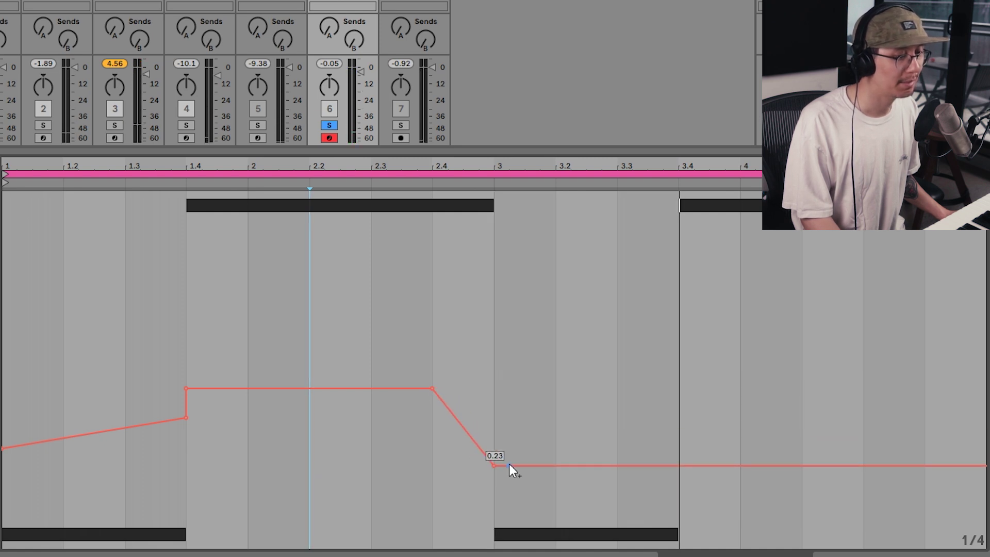
{"action": "left_click_drag", "start_coordinate": [731, 465], "coordinate": [721, 377]}
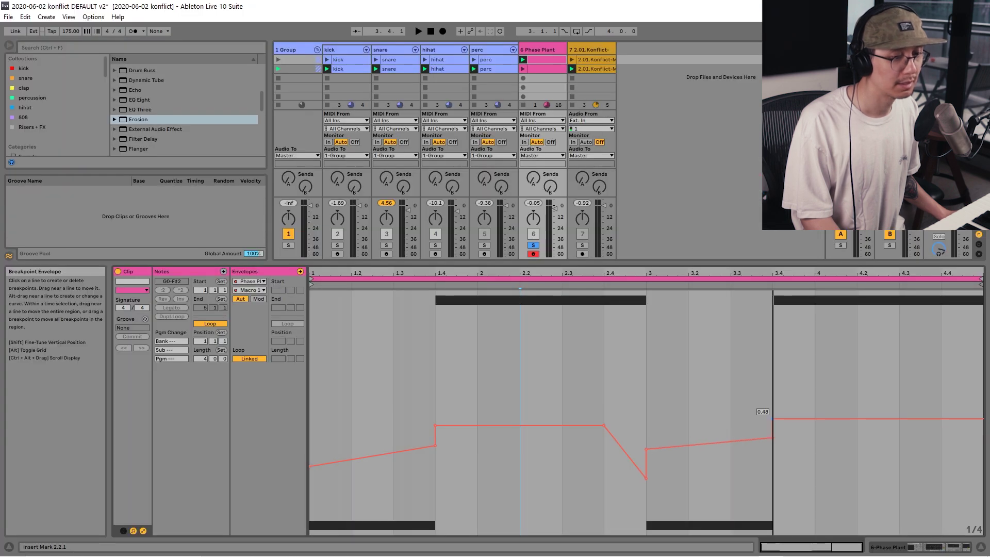
{"action": "left_click_drag", "start_coordinate": [773, 418], "coordinate": [772, 460]}
{"action": "key", "text": "space"}
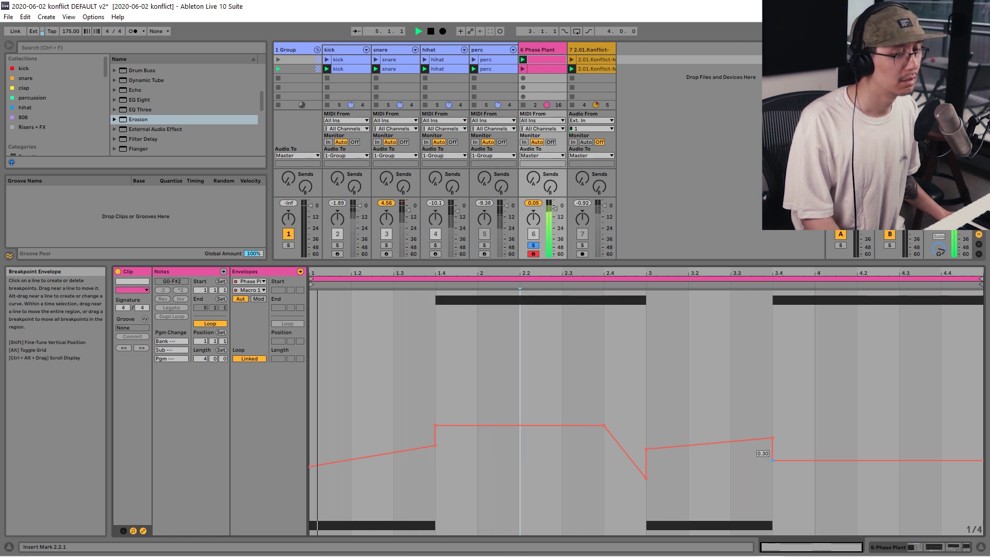
- Lower the envelope after beat 3.4 to 0.27 and slope its end point down near zero
{"action": "left_click_drag", "start_coordinate": [772, 459], "coordinate": [772, 468]}
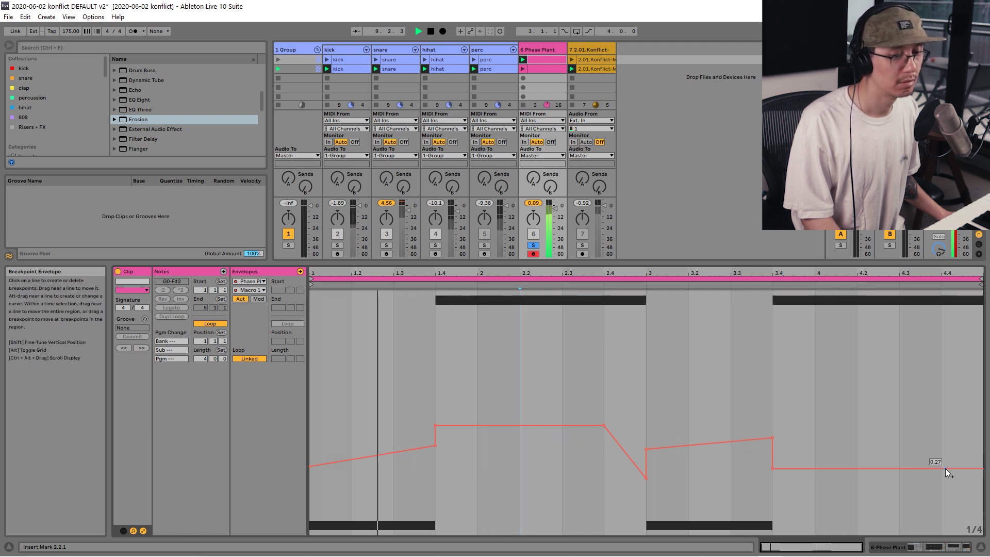
{"action": "left_click_drag", "start_coordinate": [983, 469], "coordinate": [983, 498]}
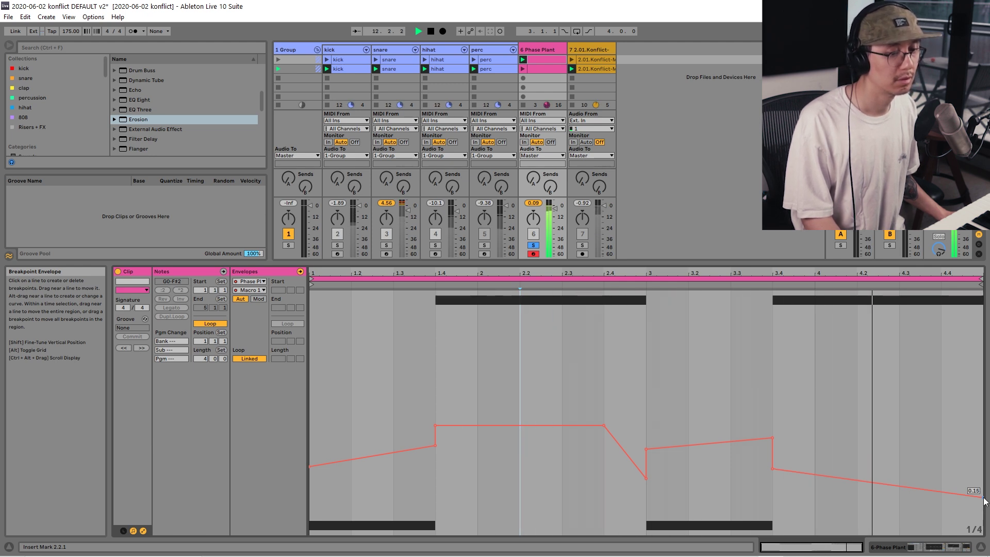
{"action": "left_click_drag", "start_coordinate": [983, 498], "coordinate": [983, 523]}
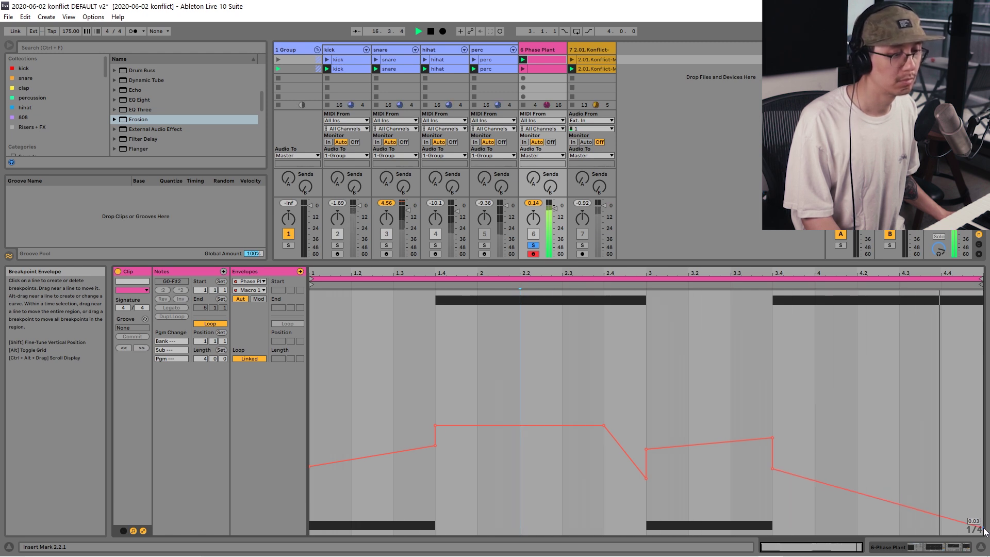
{"action": "left_click_drag", "start_coordinate": [983, 523], "coordinate": [983, 504]}
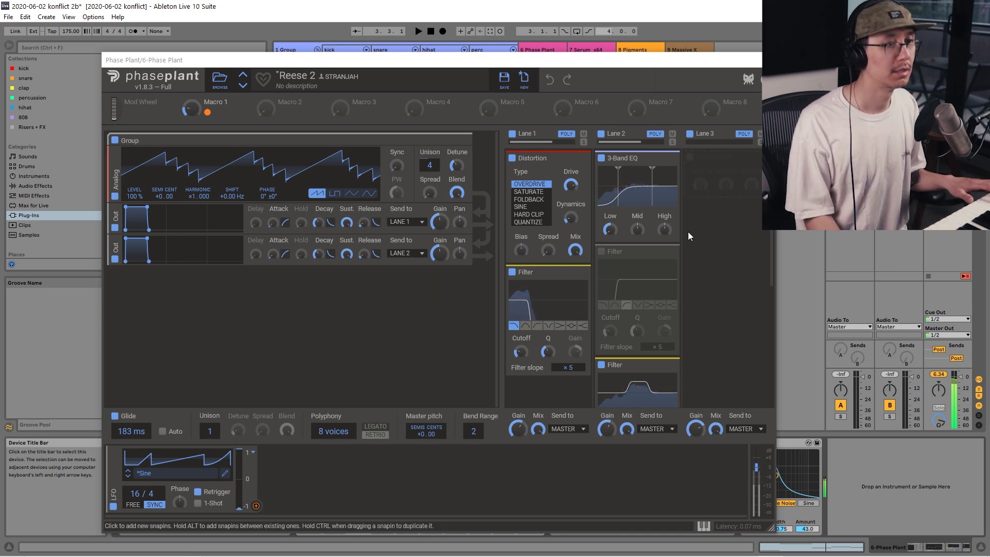
- Reopen the Phase Plant window to audition the Reese 2 bass, then play the Serum version
{"action": "key", "text": "ctrl+alt+p"}
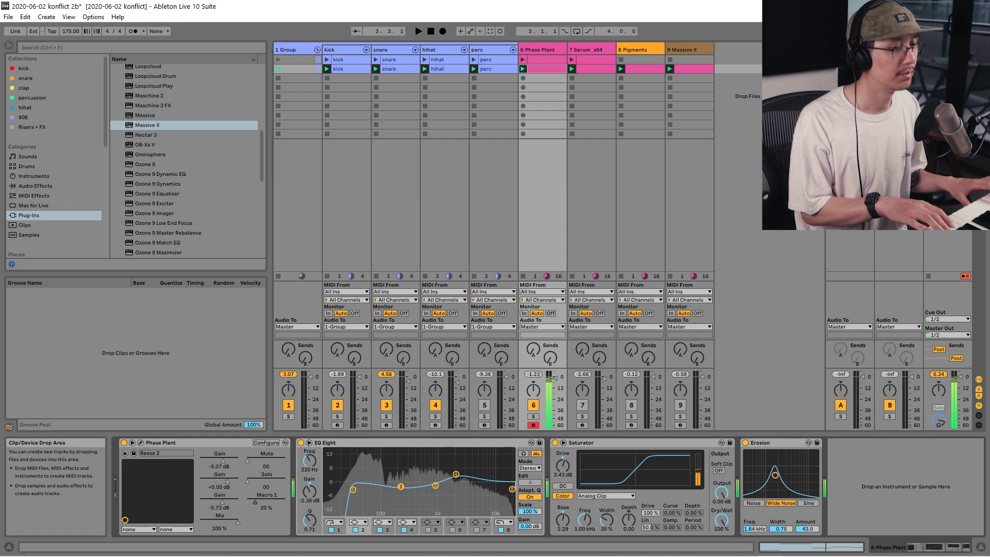
{"action": "left_click", "coordinate": [141, 443]}
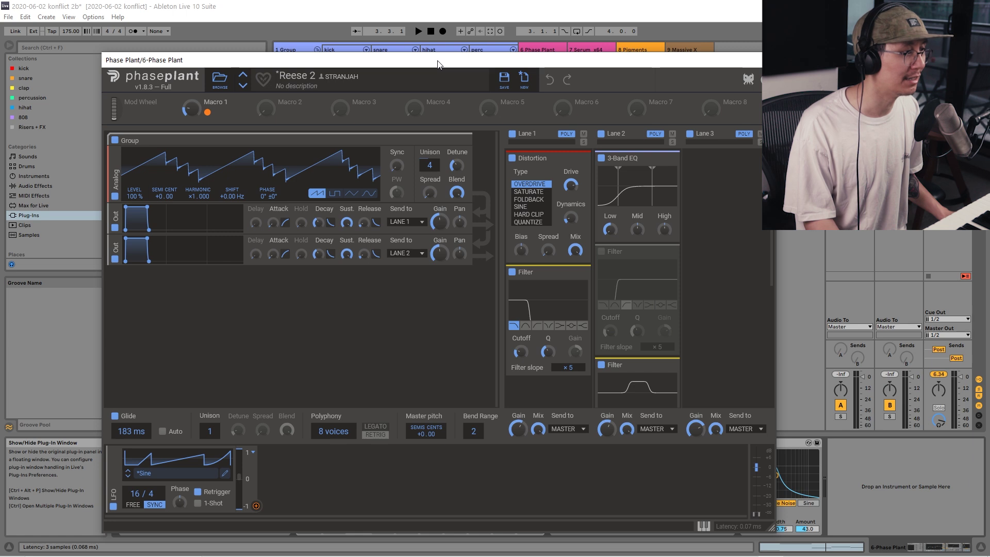
{"action": "key", "text": "space"}
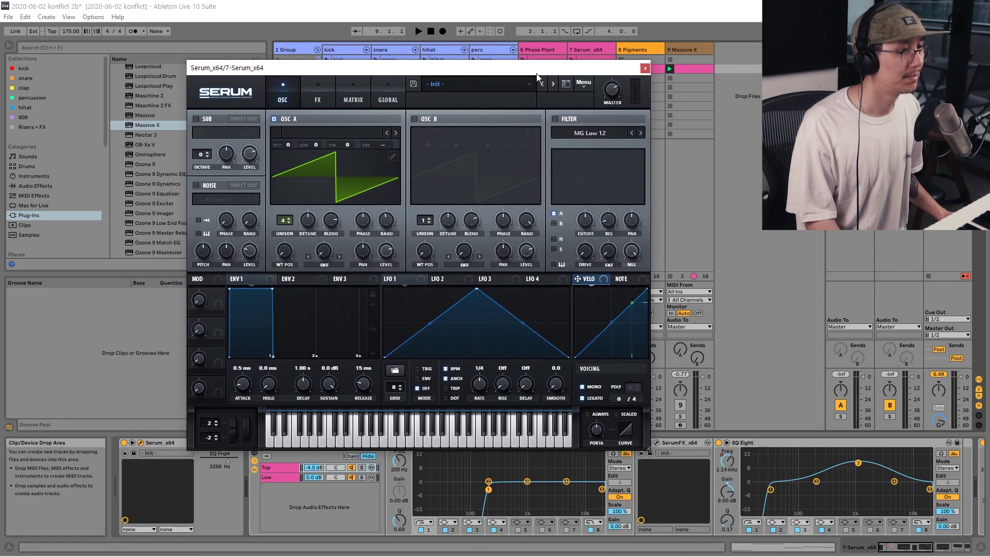
{"action": "key", "text": "space"}
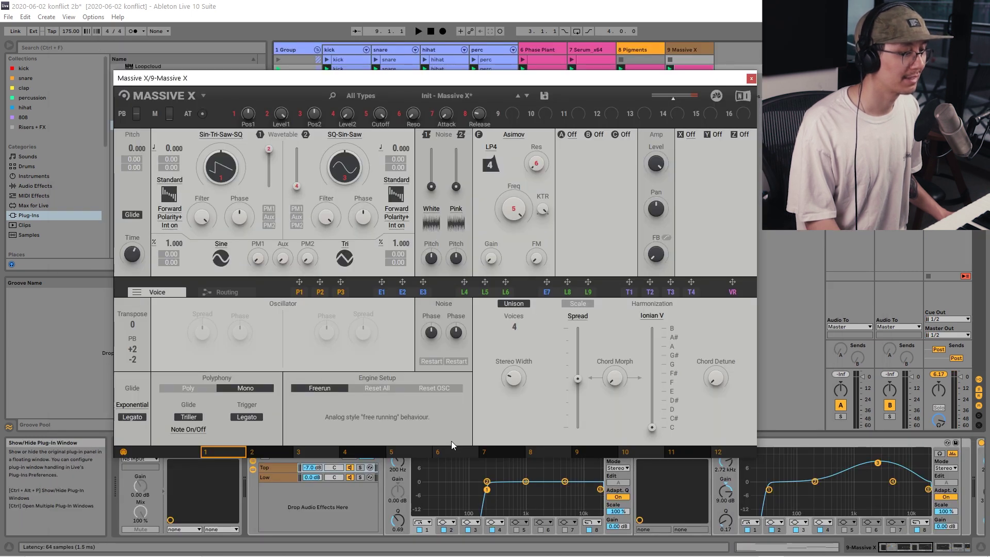
- Play the Massive X version of the Reese bass
{"action": "key", "text": "space"}
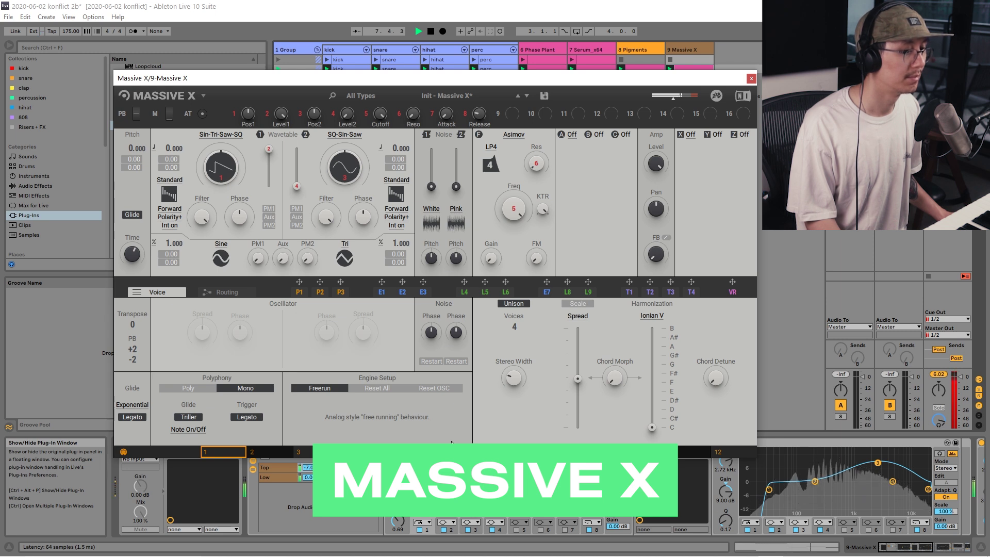
- Close the Massive X window and stop playback
{"action": "left_click", "coordinate": [751, 78]}
{"action": "key", "text": "space"}
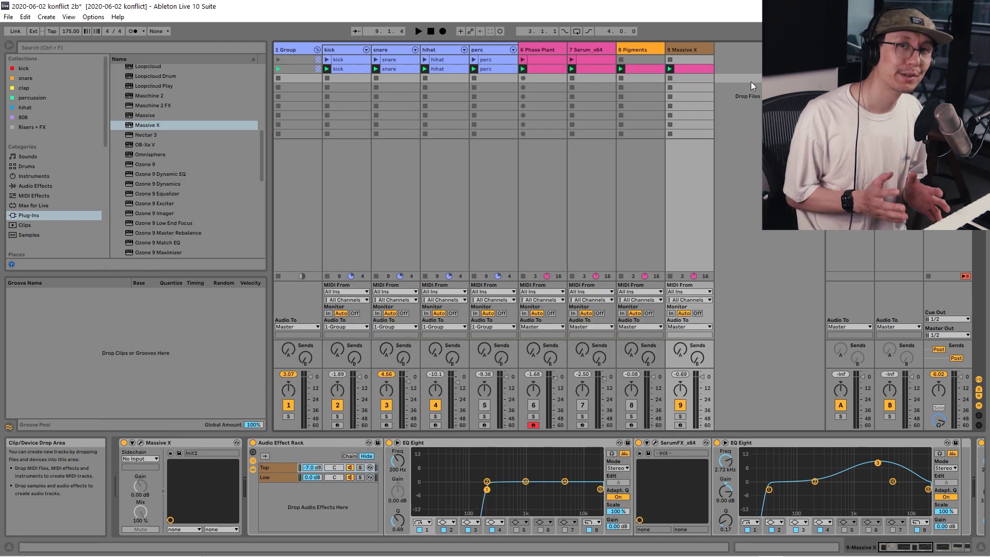